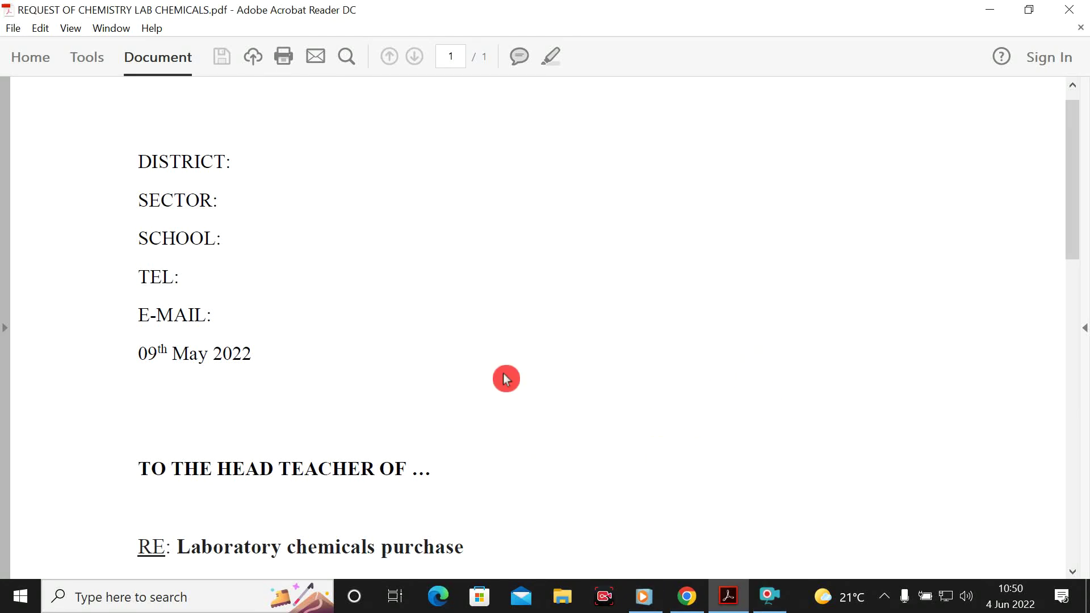
Read through the chemistry lab chemicals request letter, from its address block through the chemicals table to the signature
scroll(575, 373, "down", 3)
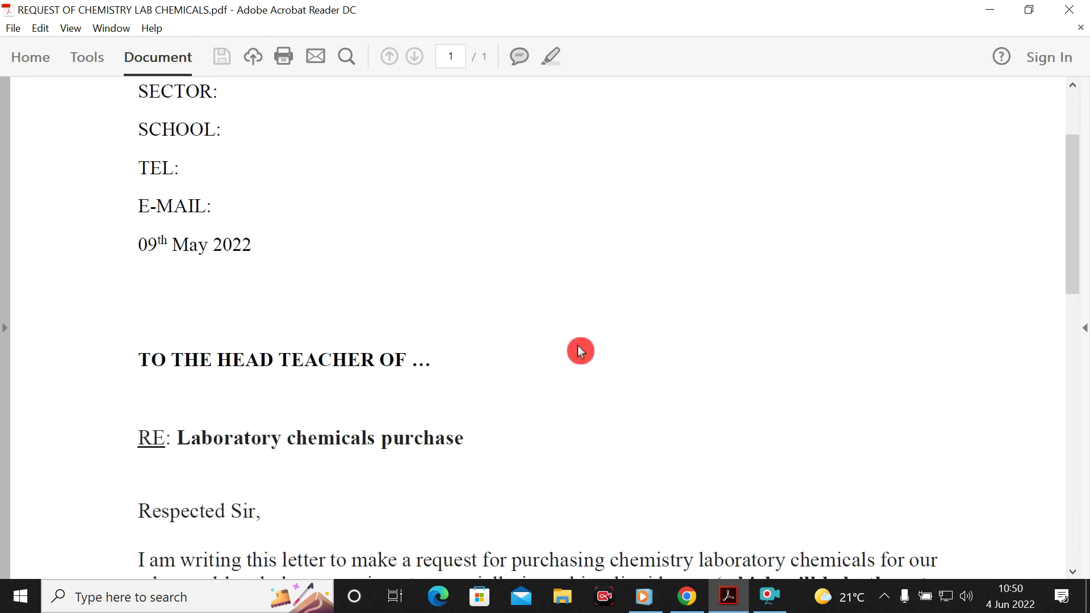
scroll(541, 347, "down", 7)
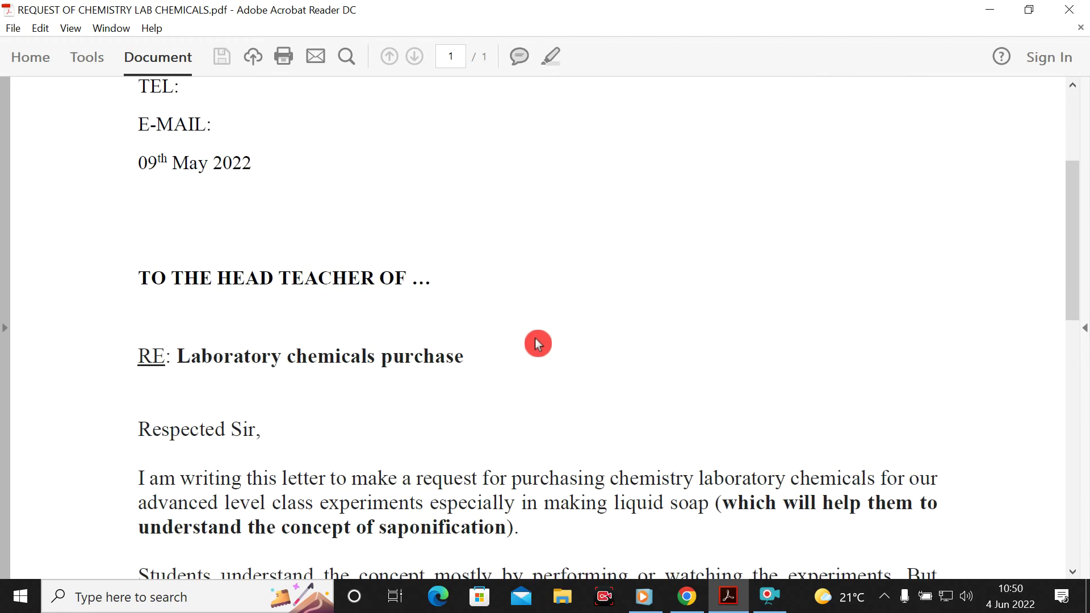
scroll(534, 337, "down", 1)
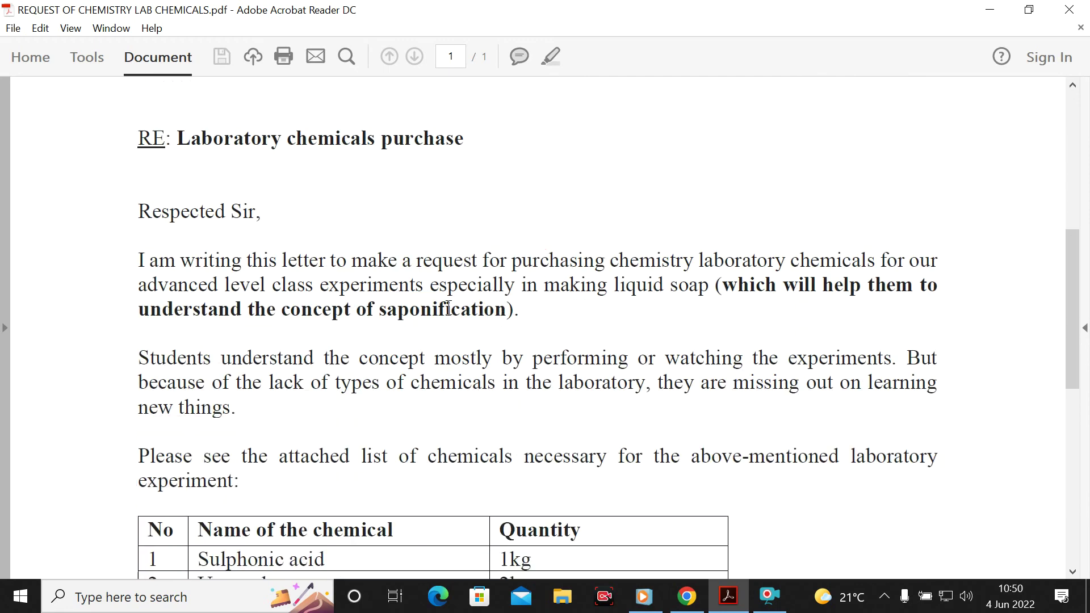
scroll(448, 308, "down", 2)
scroll(447, 308, "down", 8)
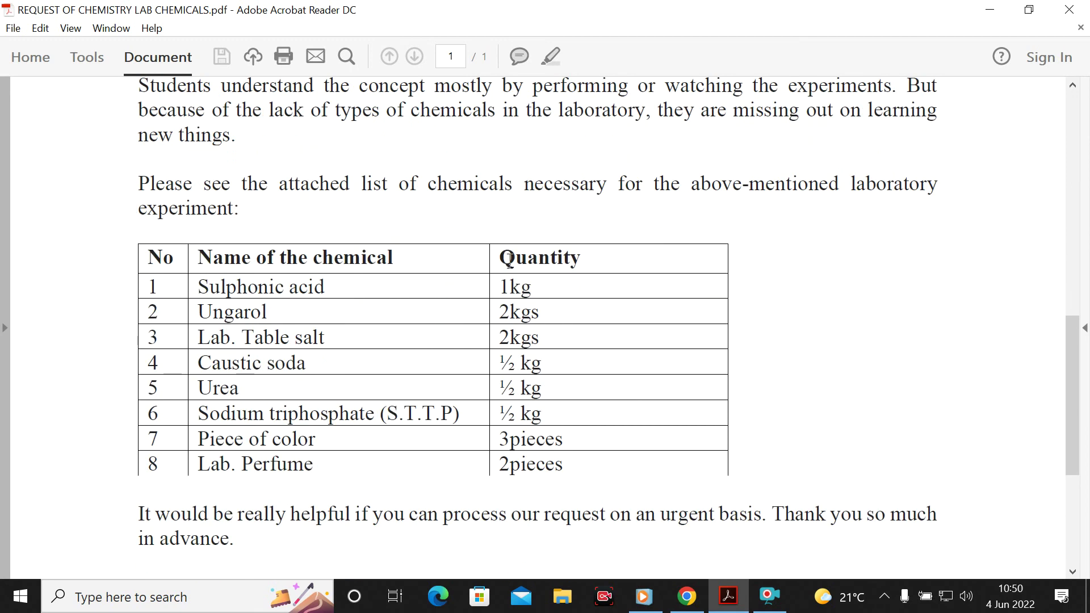
scroll(520, 250, "down", 10)
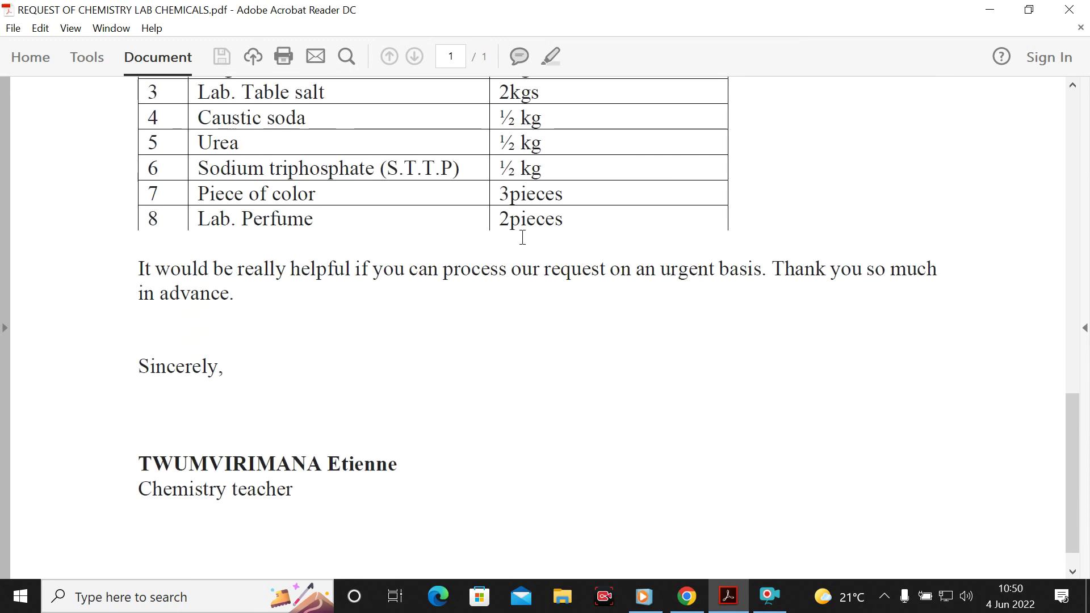
scroll(521, 236, "up", 9)
scroll(522, 236, "up", 7)
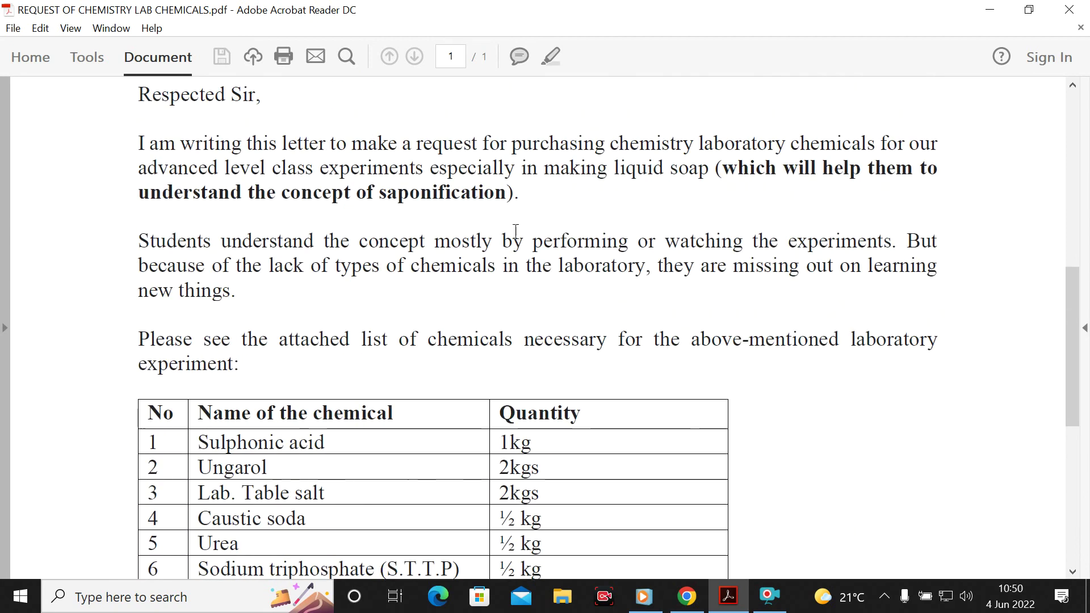
left_click(487, 225)
scroll(491, 227, "up", 4)
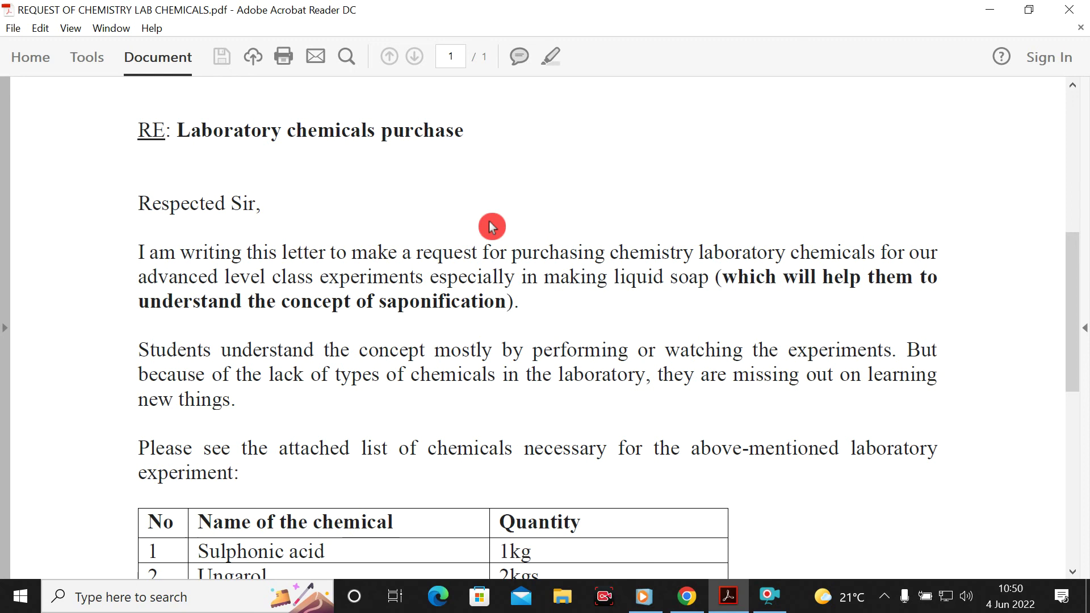
scroll(491, 227, "up", 9)
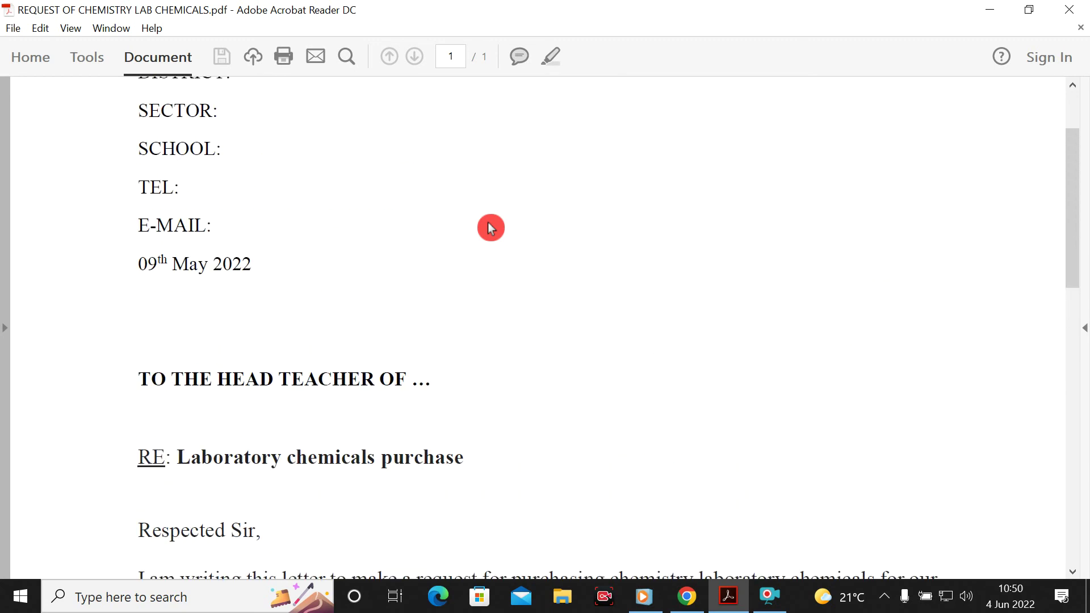
scroll(484, 230, "down", 20)
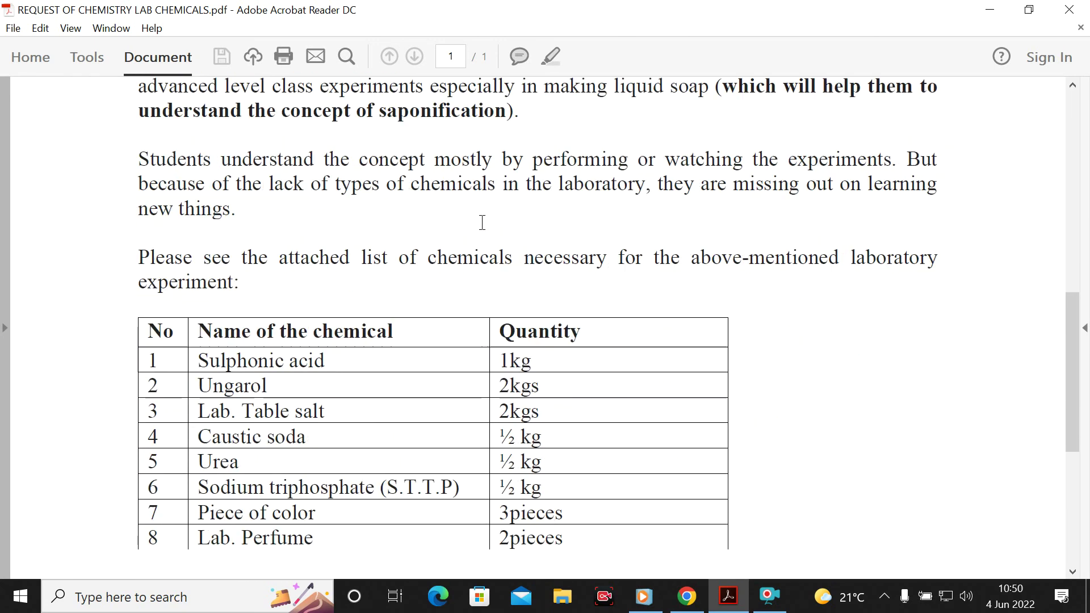
scroll(483, 228, "down", 5)
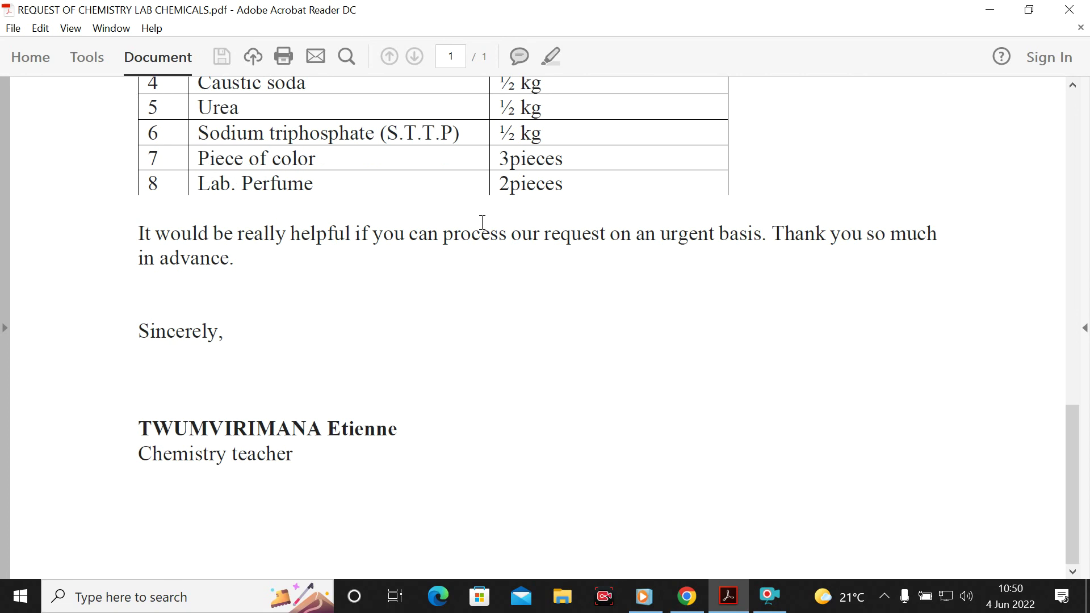
scroll(482, 222, "up", 12)
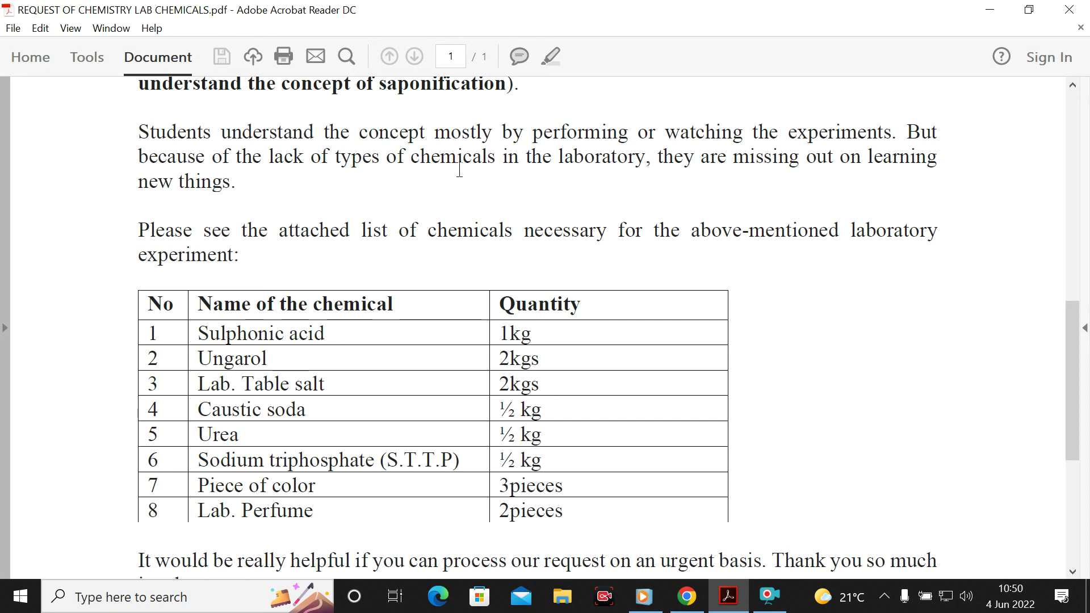
scroll(482, 190, "up", 20)
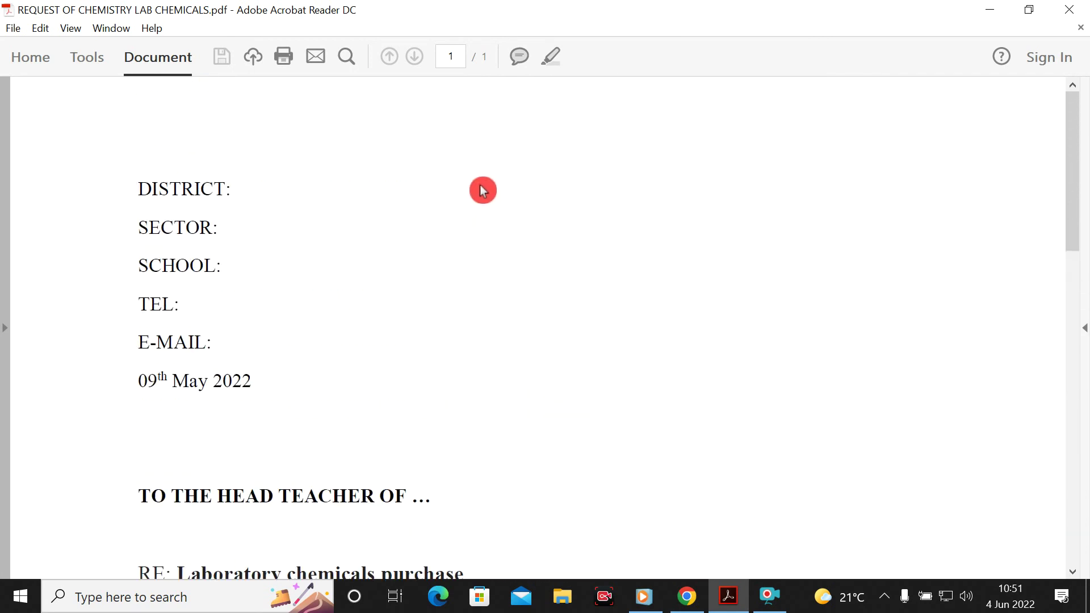
scroll(483, 192, "down", 16)
scroll(468, 167, "down", 5)
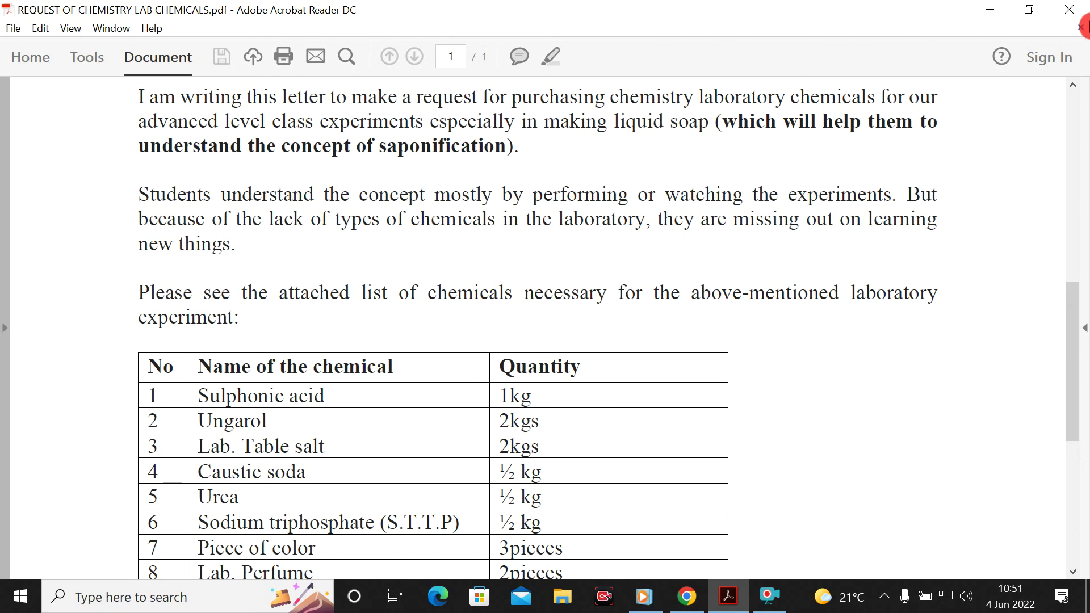
Close the PDF and bring up the choice of other apps for opening the REQUEST OF CHEMISTRY LAB CHEMICALS file
left_click(1076, 10)
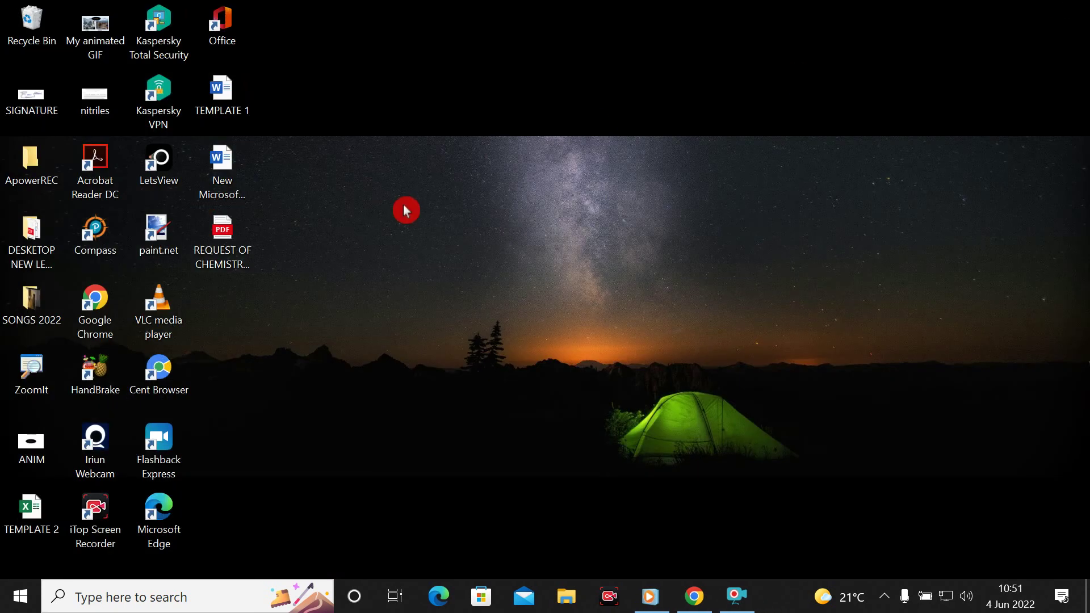
left_click(215, 258)
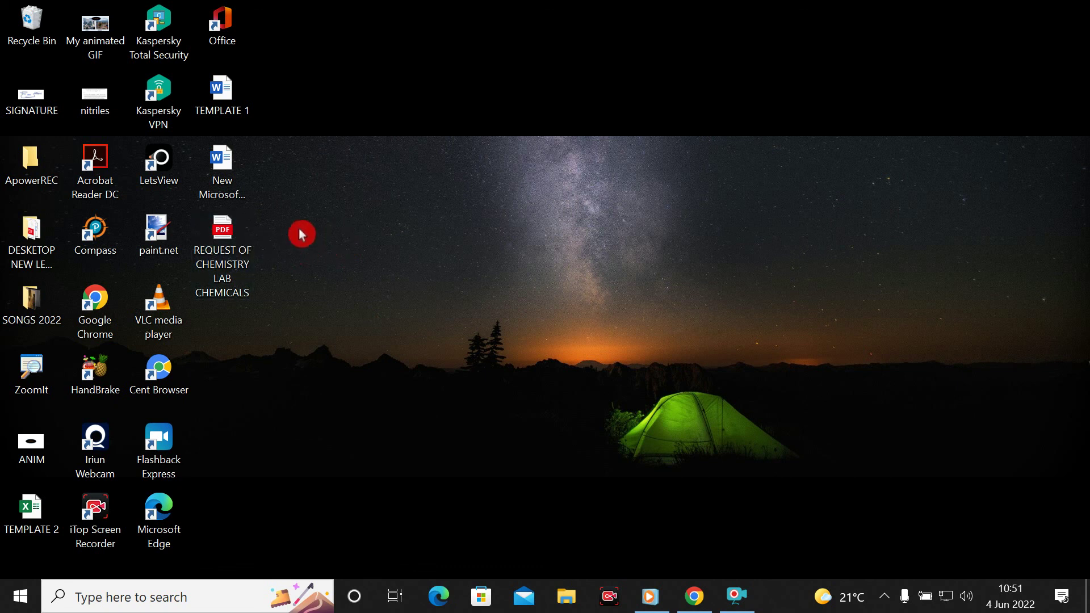
right_click(233, 256)
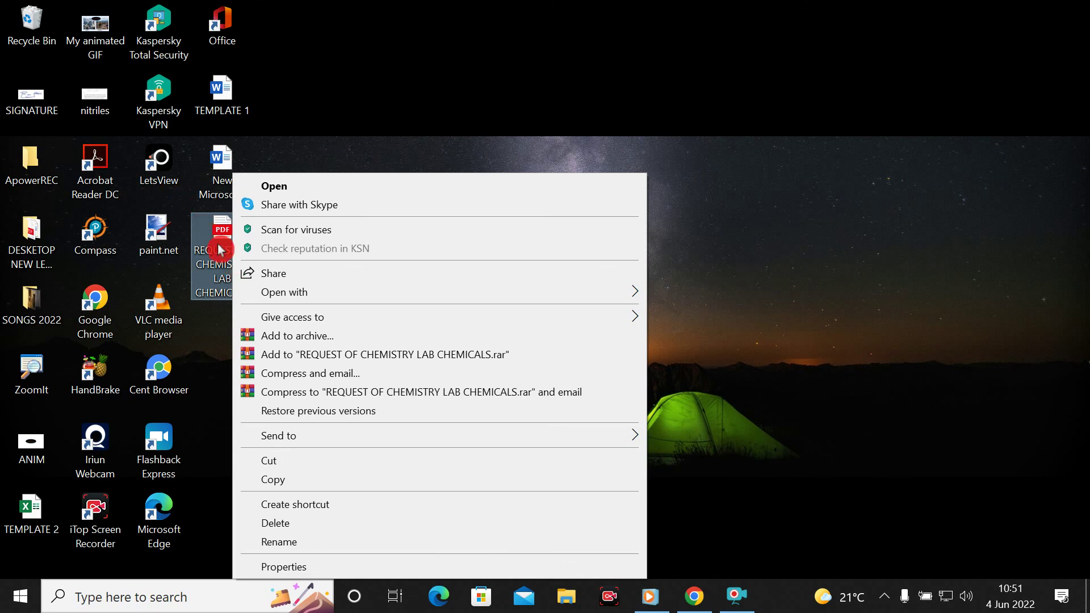
mouse_move(288, 299)
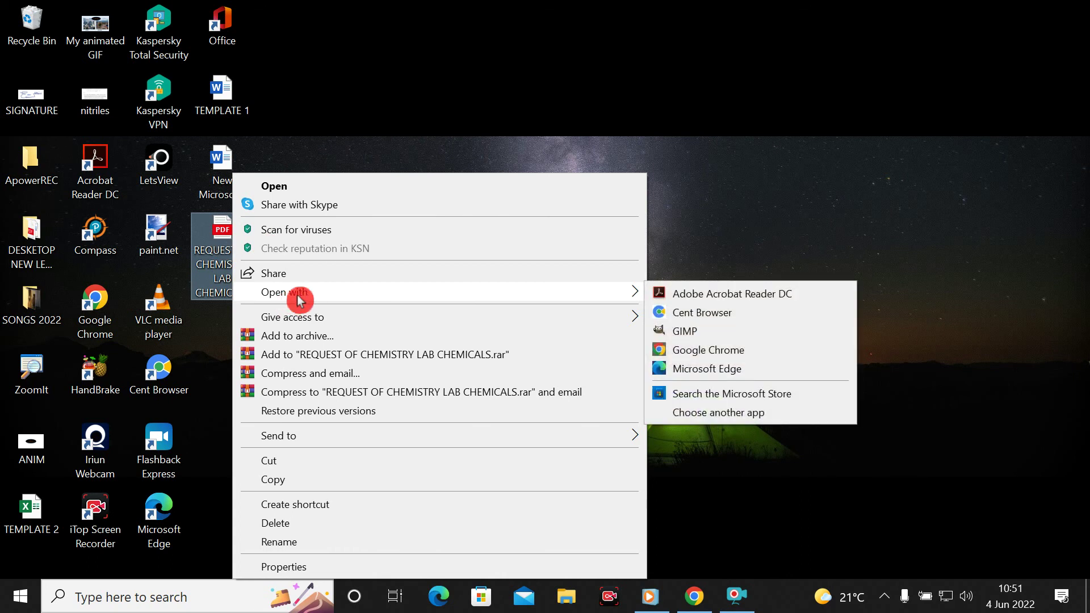
mouse_move(559, 298)
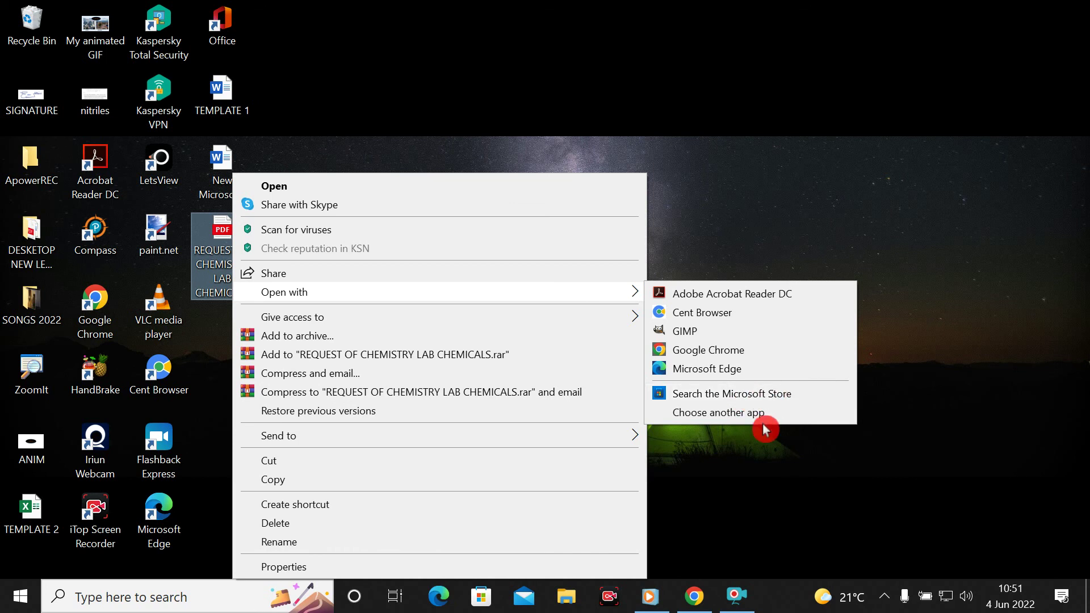
left_click(734, 414)
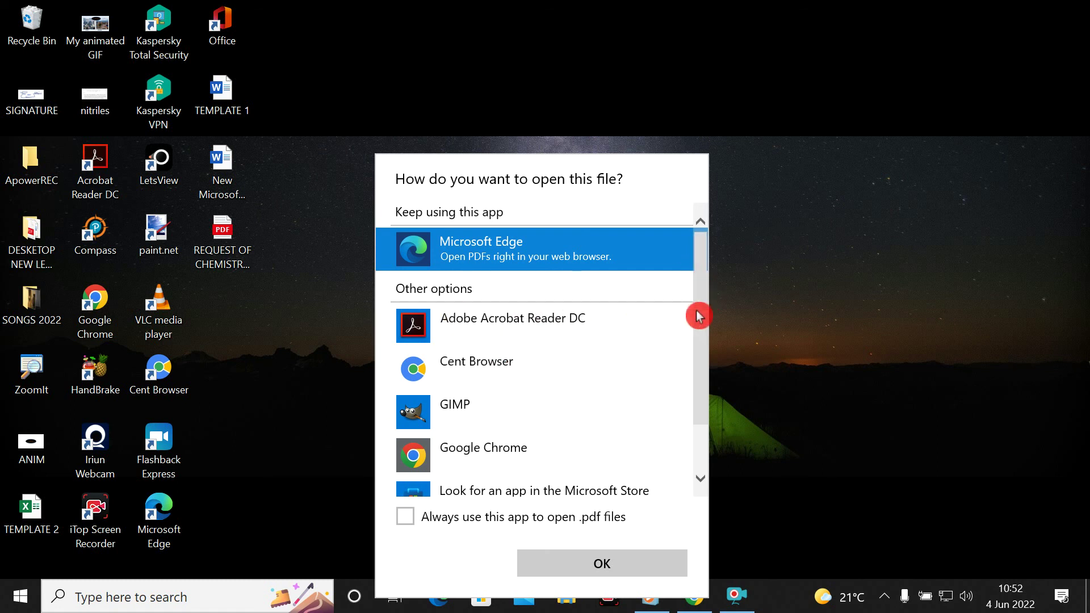
Open the PDF file with Word and accept its conversion to an editable document
left_click_drag(703, 299, 705, 380)
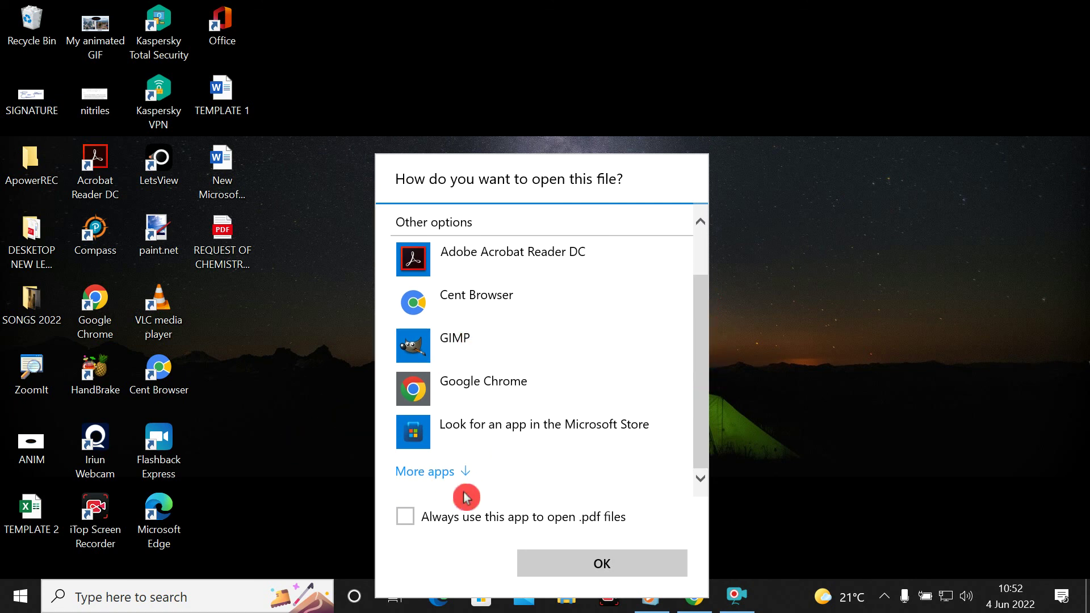
left_click(445, 471)
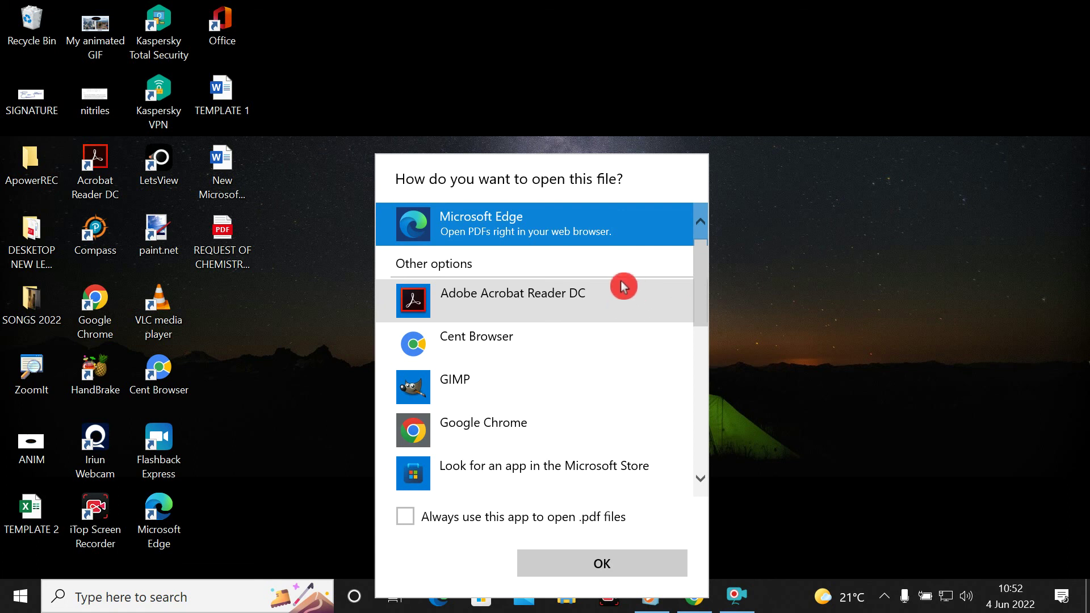
scroll(590, 278, "down", 5)
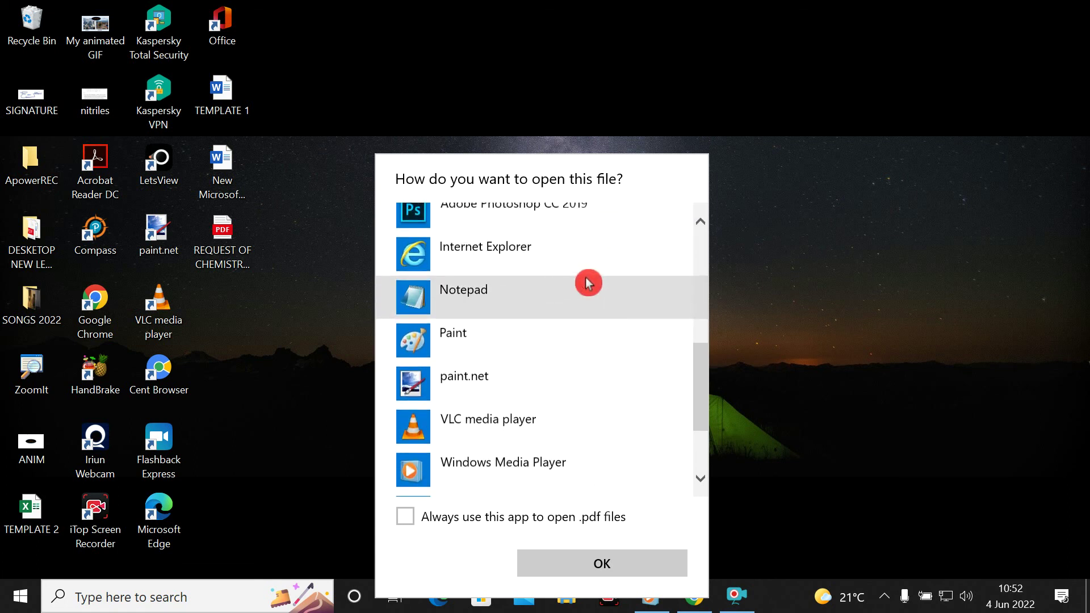
scroll(545, 324, "down", 3)
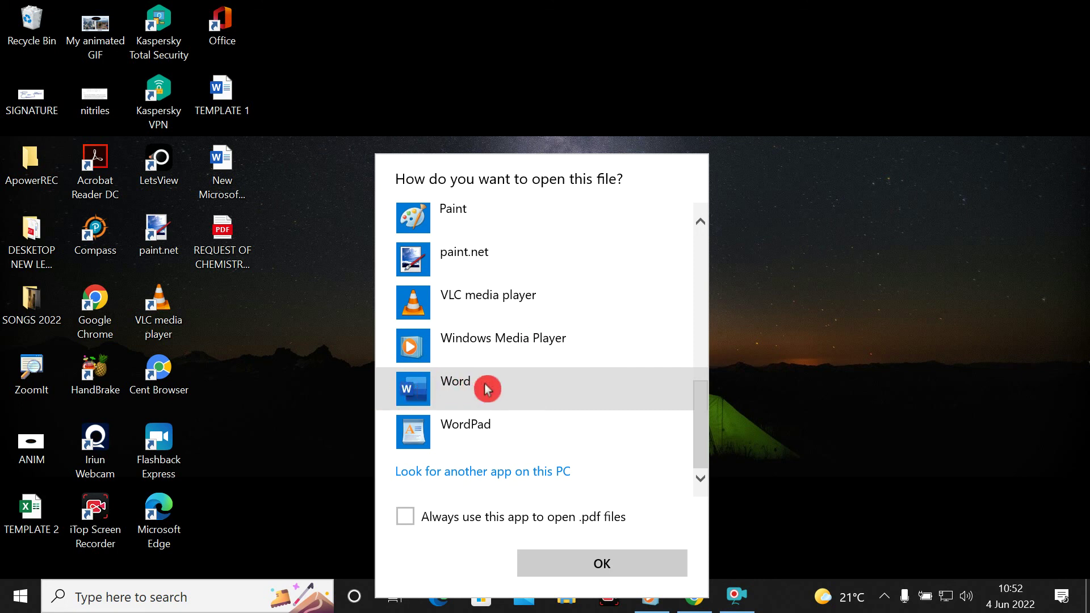
left_click(455, 384)
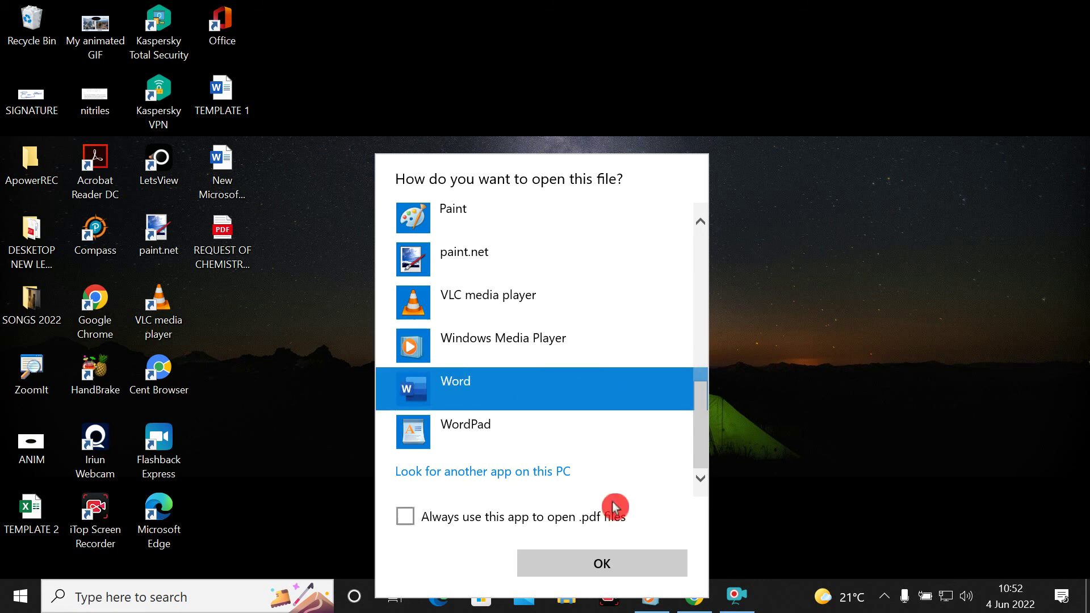
left_click(584, 573)
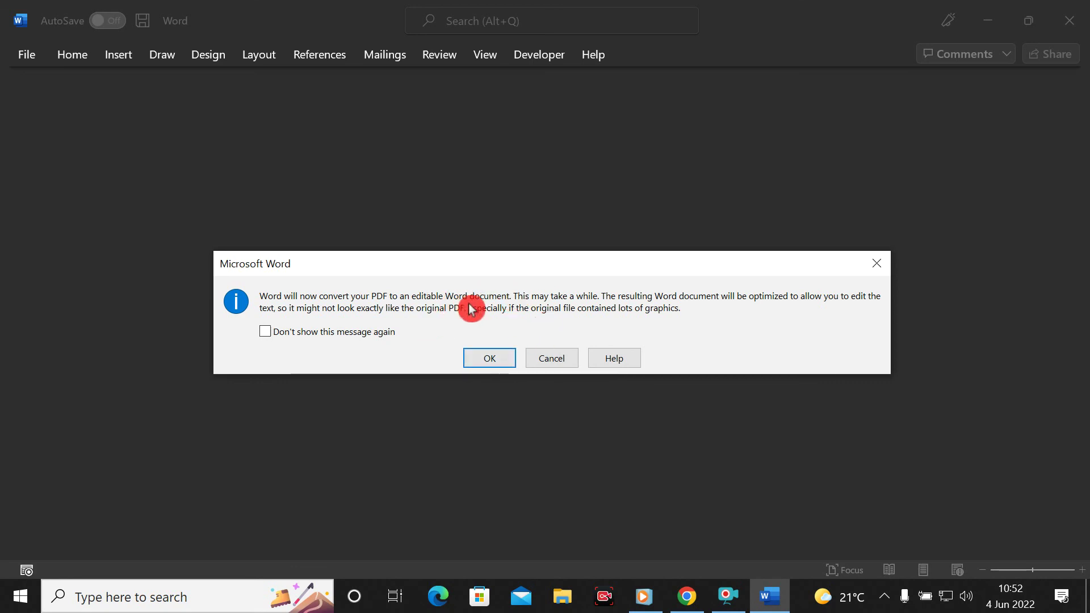
left_click(489, 362)
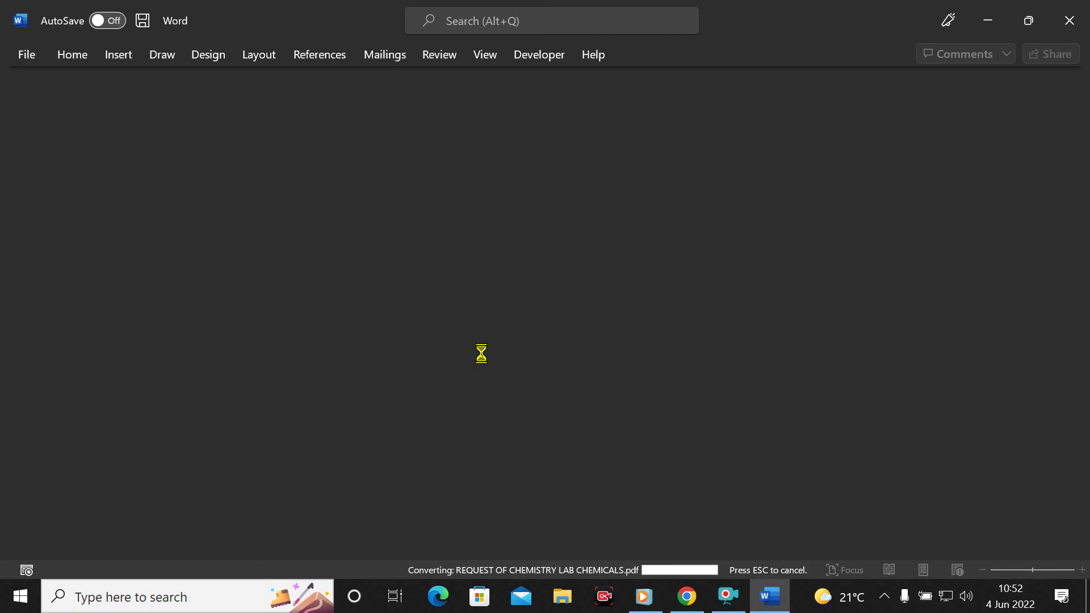
Examine the converted letter's text, chemicals table and signature block across both pages
scroll(486, 341, "down", 10)
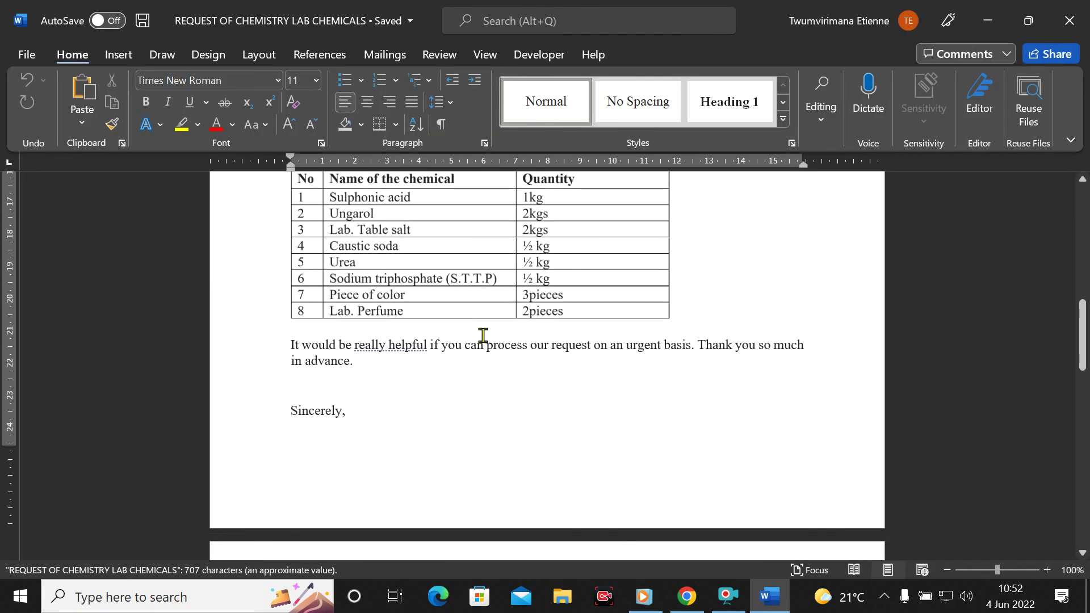
scroll(482, 336, "up", 10)
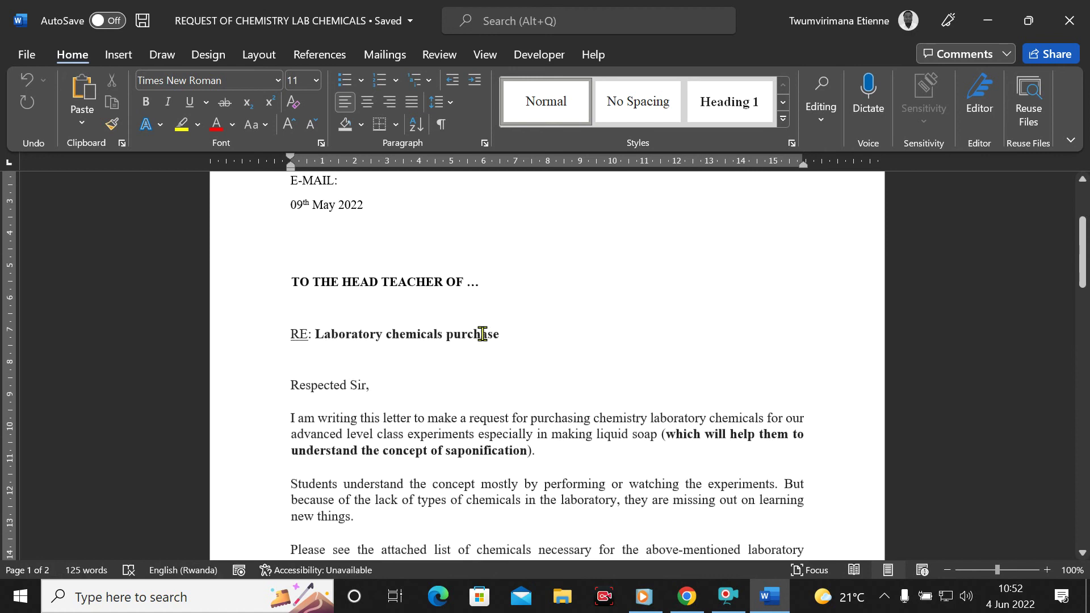
scroll(482, 334, "up", 1)
scroll(479, 331, "down", 10)
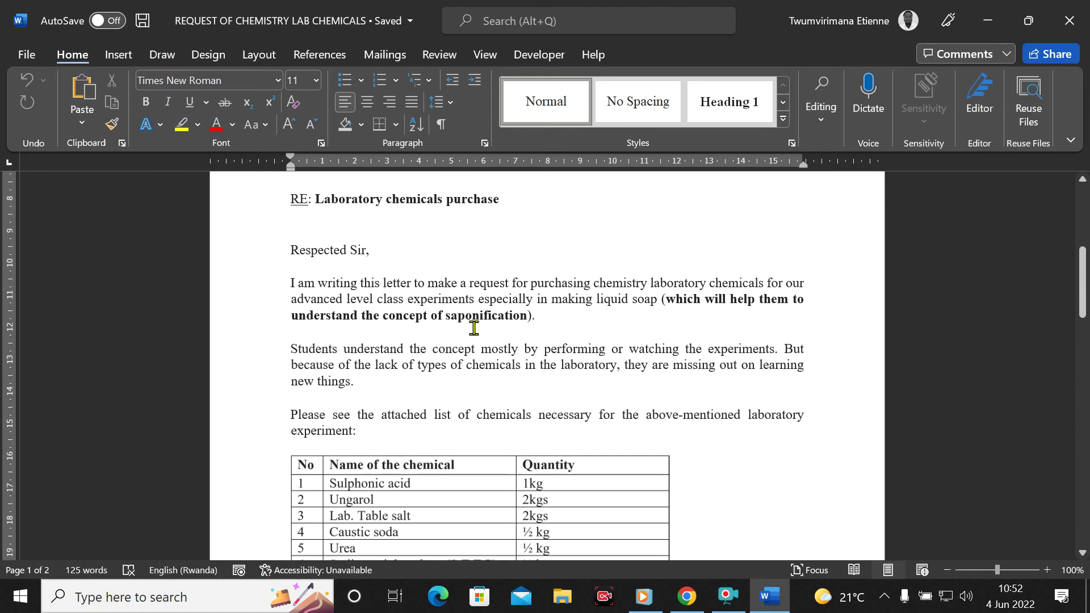
scroll(473, 328, "down", 4)
scroll(472, 328, "up", 10)
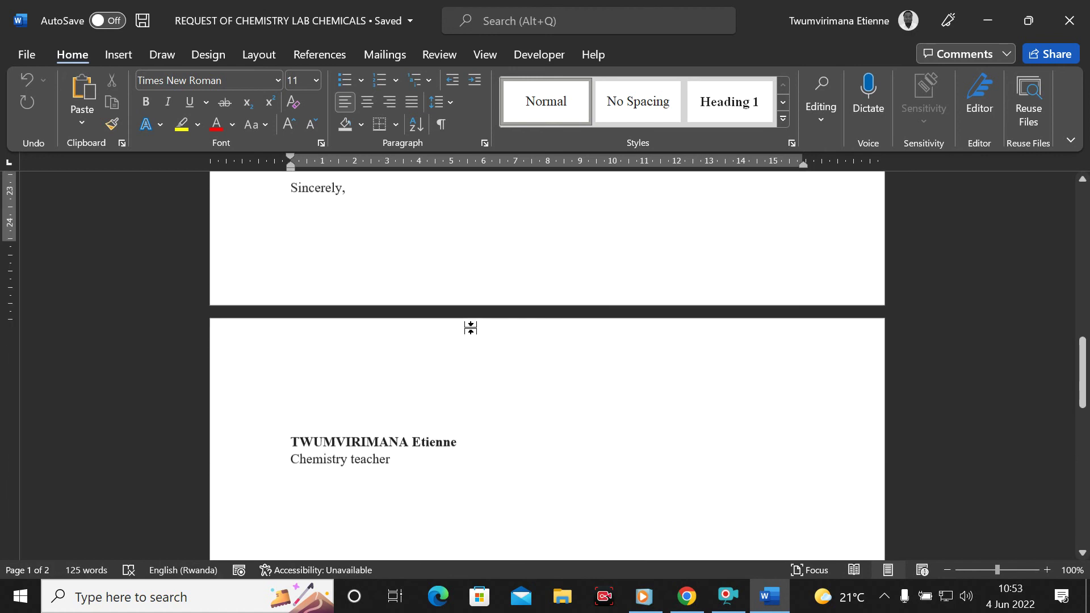
scroll(471, 328, "up", 10)
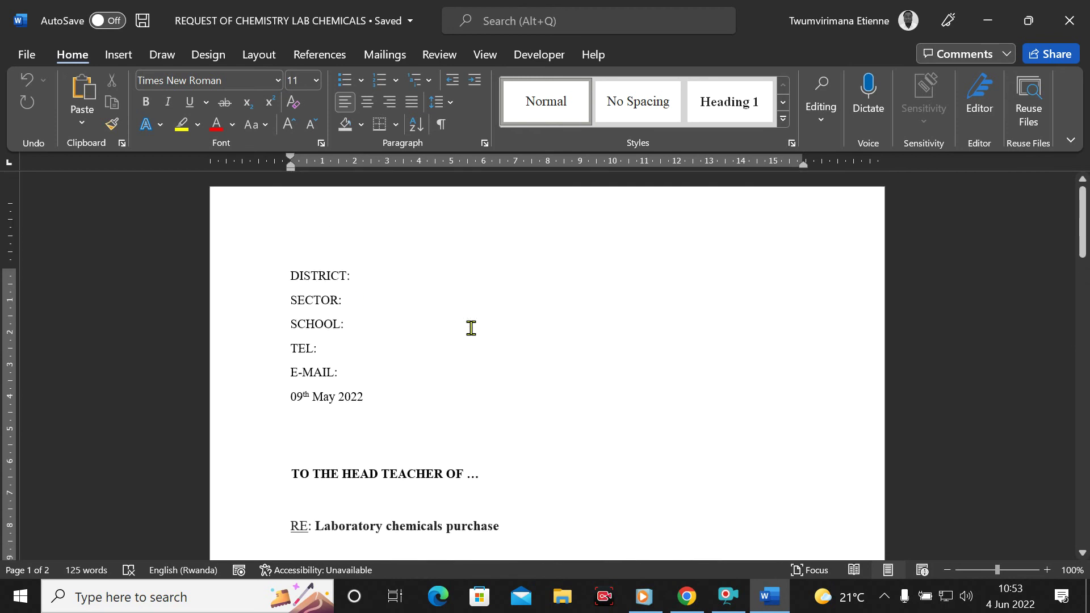
Reduce the letter's top page margin by about 1.3 cm
left_click_drag(6, 269, 7, 226)
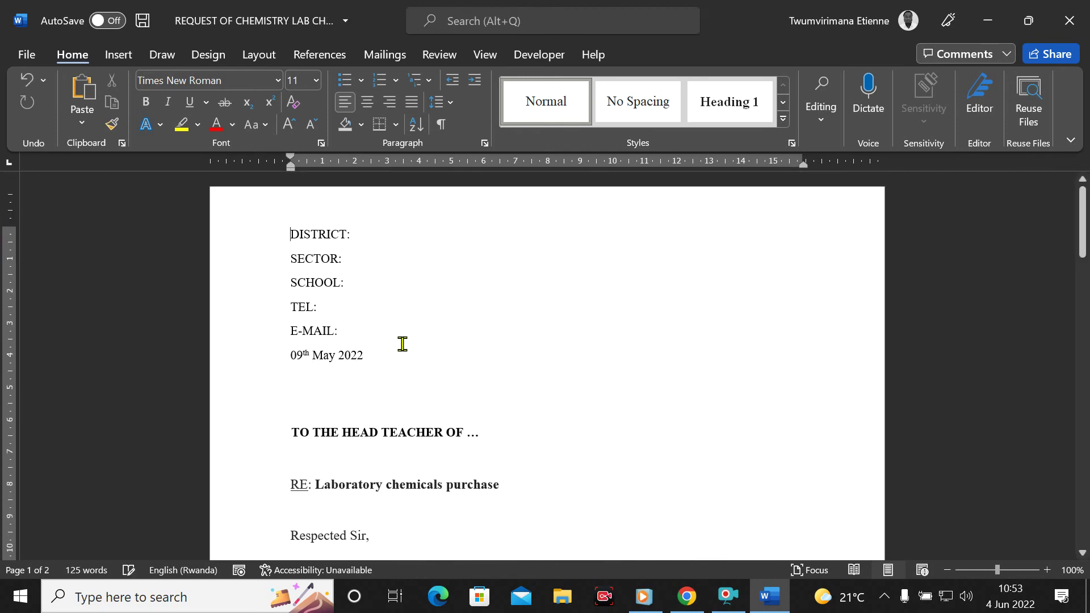
scroll(408, 335, "down", 4)
scroll(414, 317, "up", 4)
Place the text cursor after the E-MAIL label and check the rest of the letter down to its signature
type("J.")
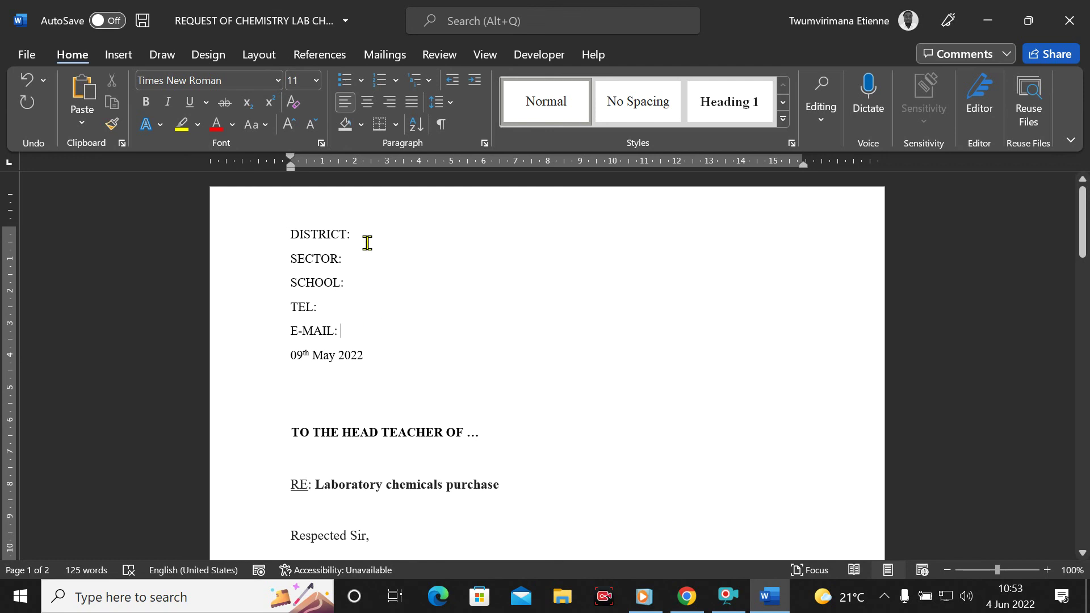
scroll(372, 270, "down", 15)
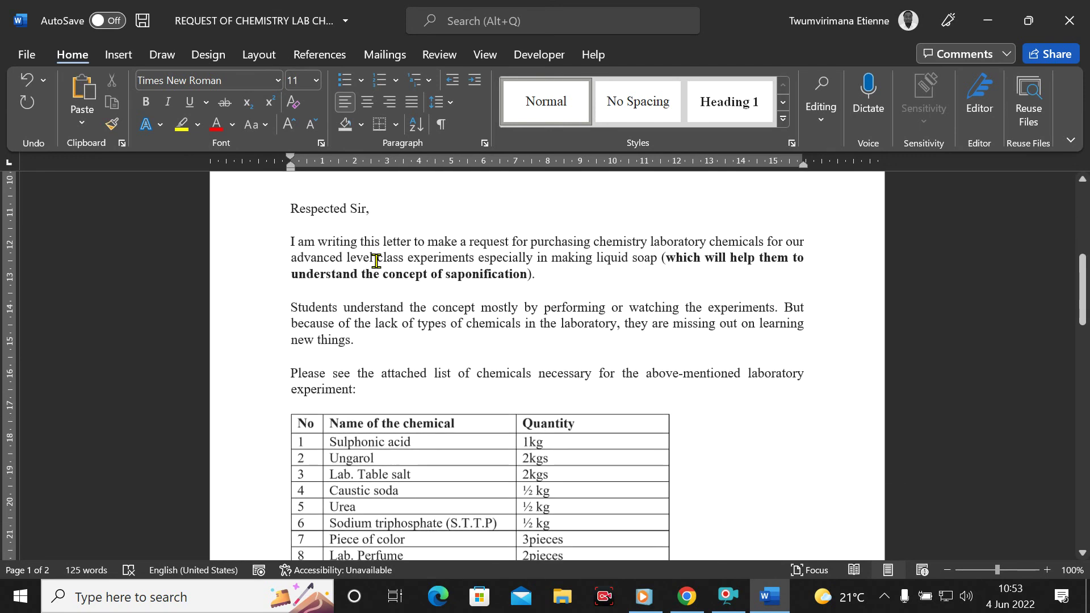
scroll(377, 247, "down", 3)
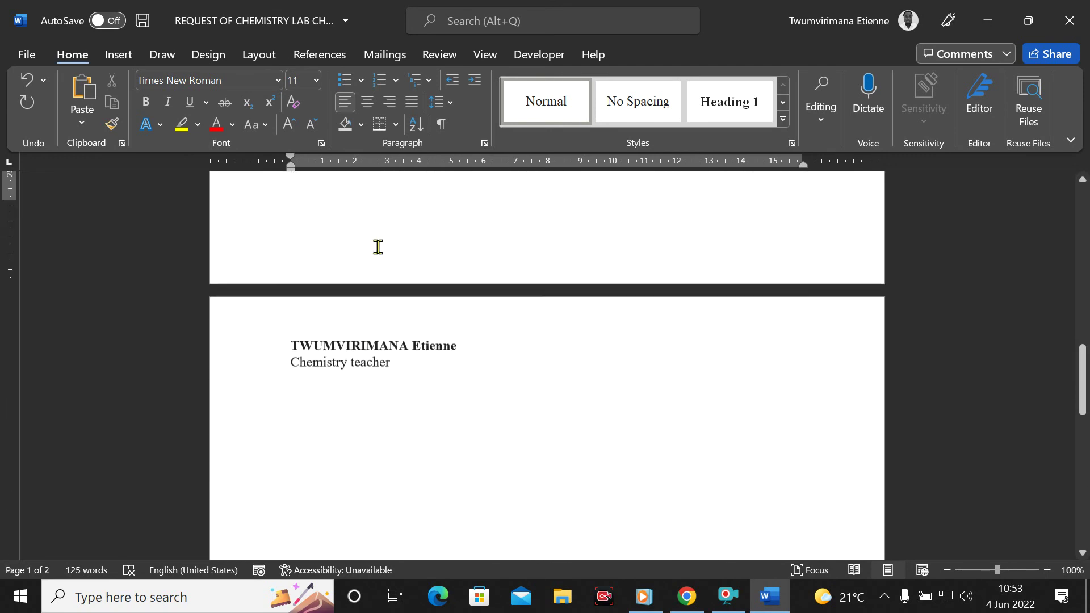
Delete the empty space below "Sincerely," so the teacher's name block moves up onto the first page
scroll(377, 246, "up", 3)
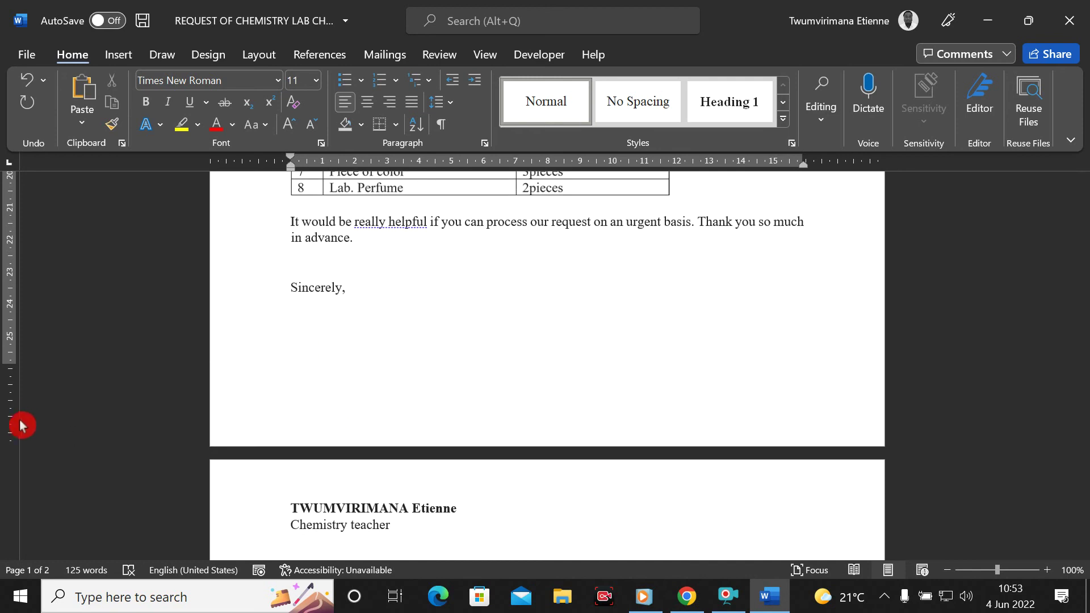
scroll(24, 388, "up", 3)
key("Delete")
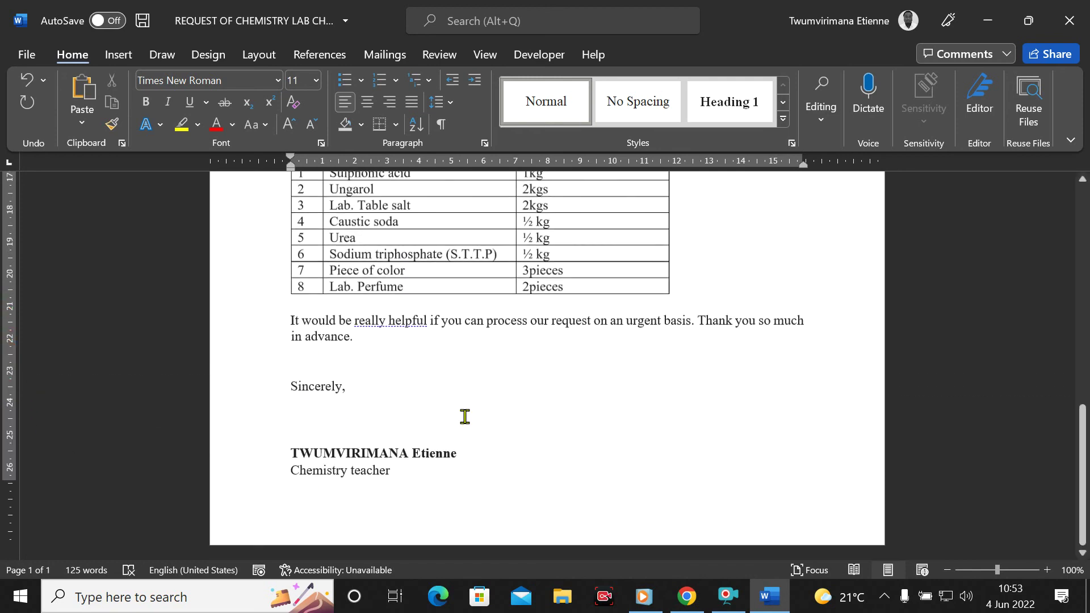
scroll(512, 396, "up", 13)
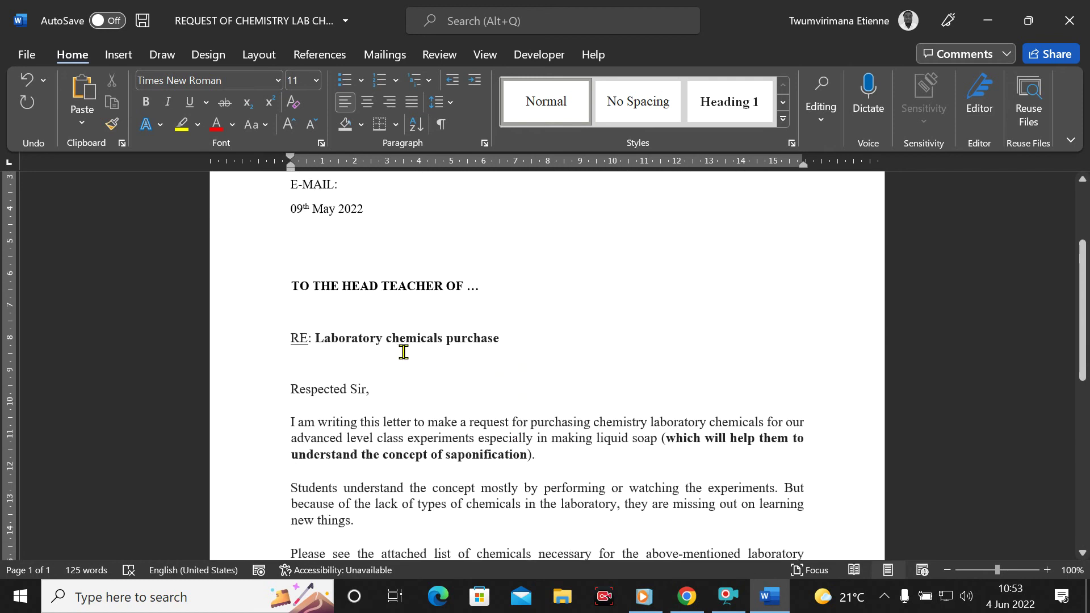
left_click(515, 441)
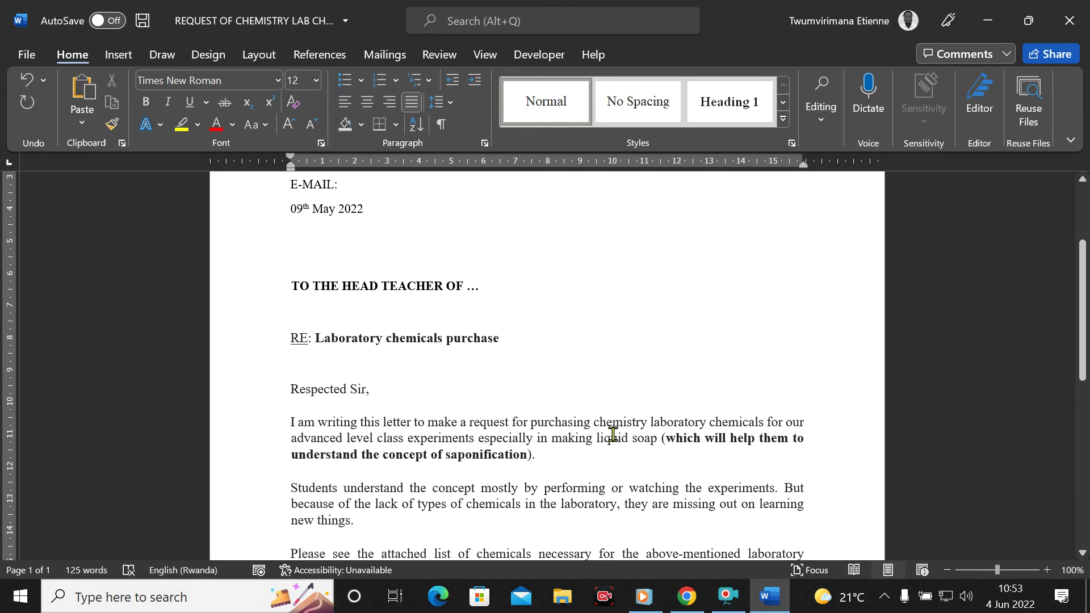
scroll(613, 434, "down", 13)
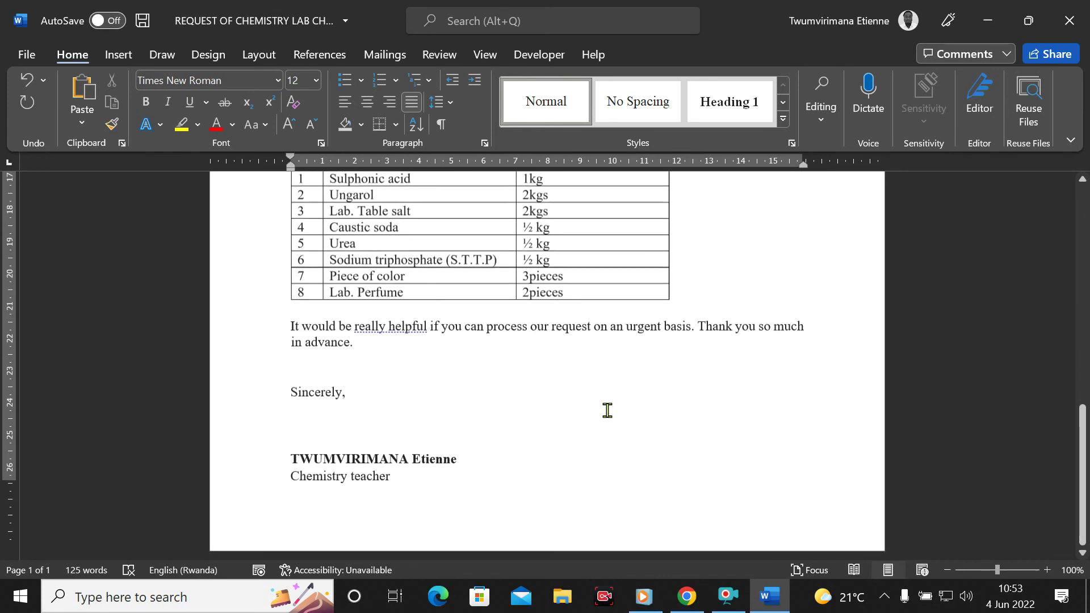
Insert the SIGNATURE image from the desktop directly below "Sincerely," in the letter
left_click(319, 398)
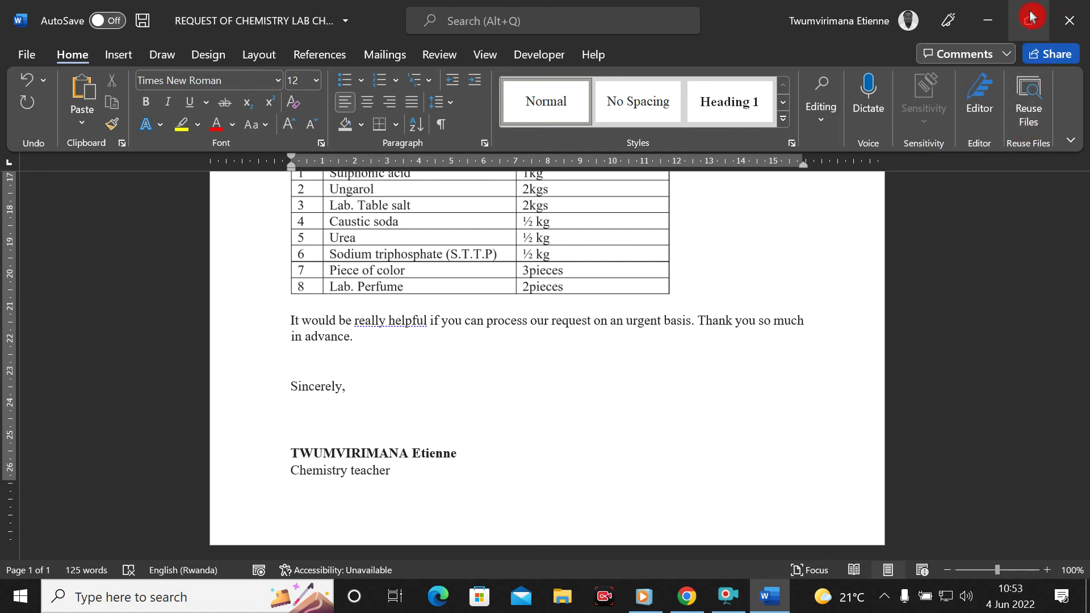
left_click(1029, 28)
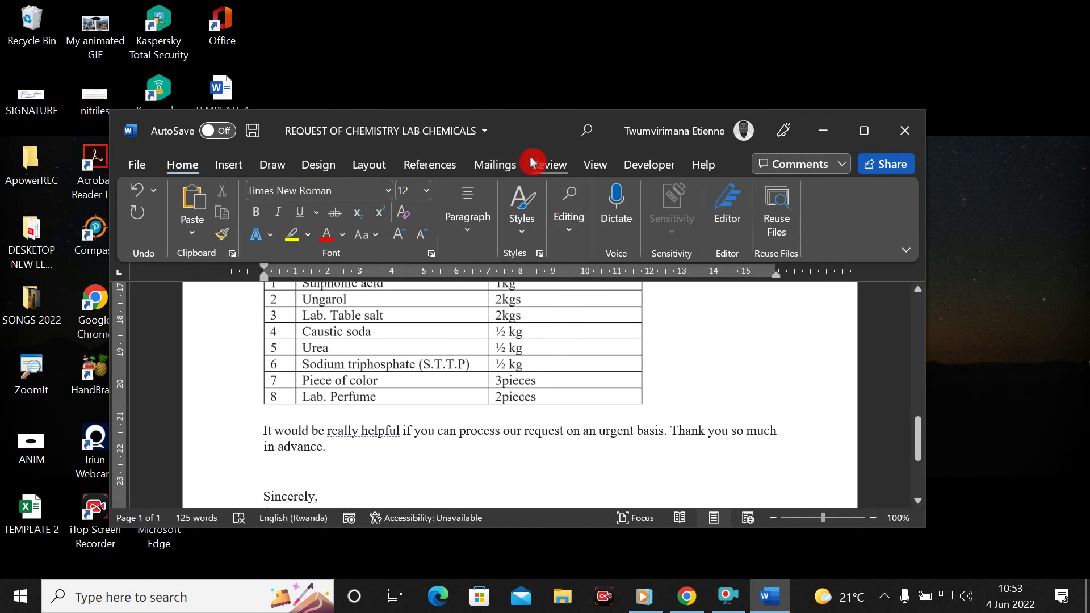
left_click_drag(516, 139, 685, 87)
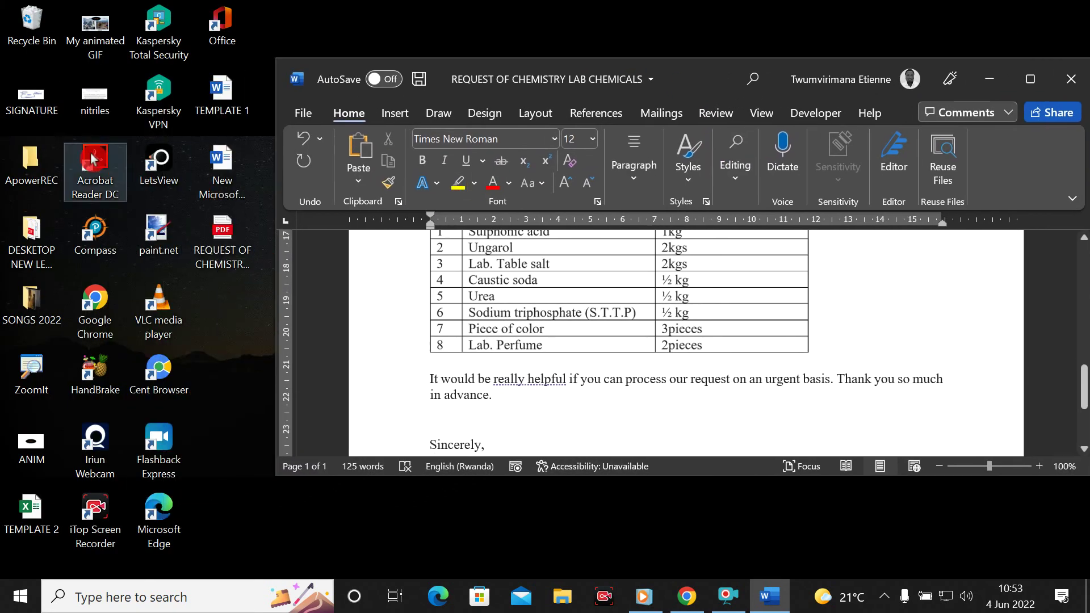
left_click(19, 108)
mouse_move(402, 256)
left_mouse_down()
mouse_move(521, 365)
mouse_move(520, 391)
mouse_move(503, 376)
left_mouse_up()
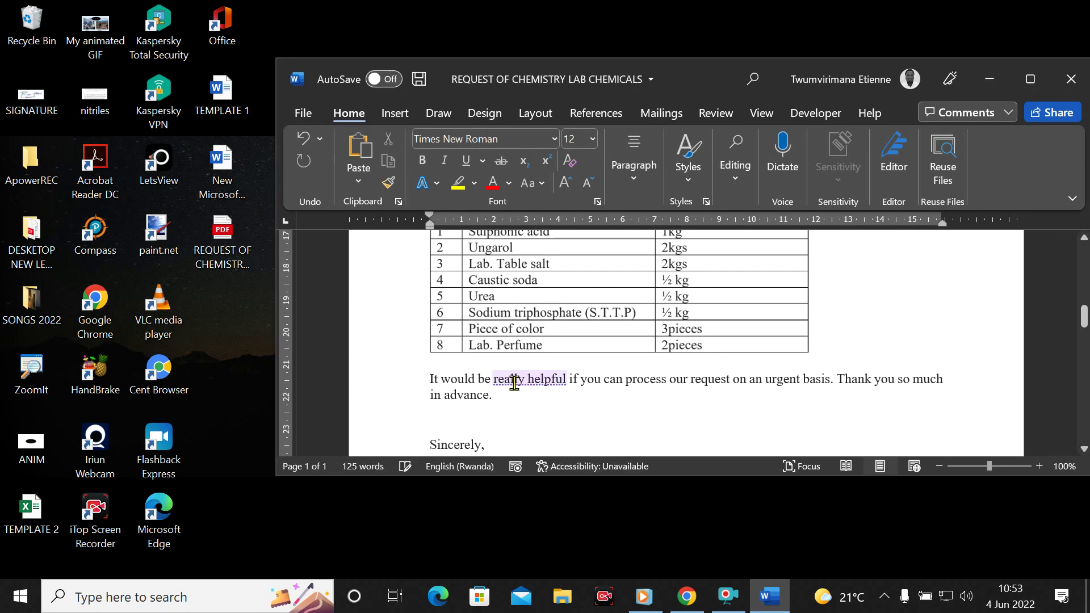
left_click(1035, 79)
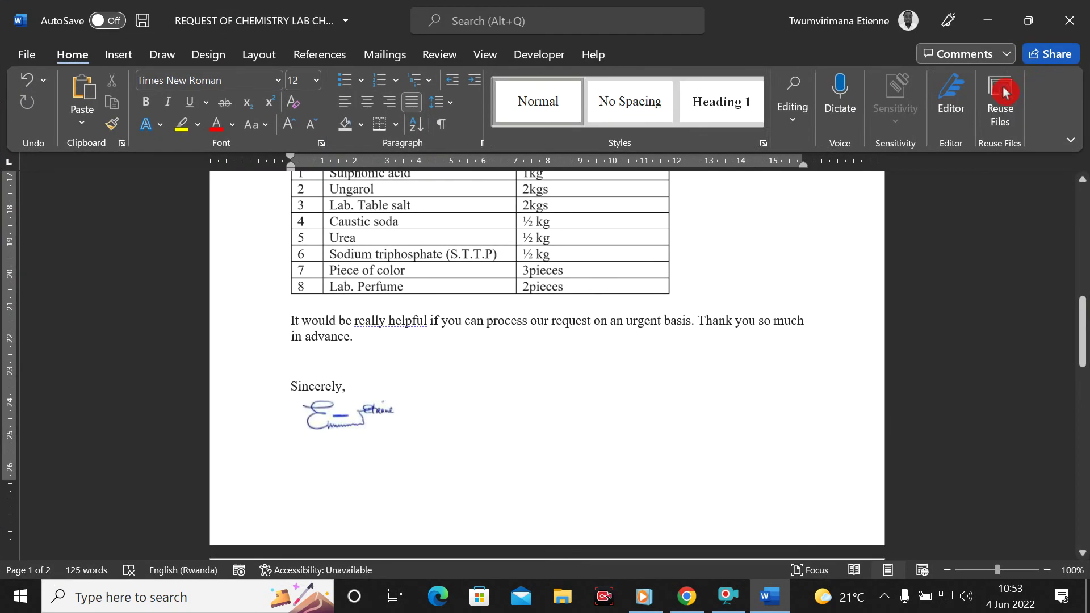
Shrink the signature image and remove the blank line below it so the teacher's name block fits on the first page
left_click(359, 423)
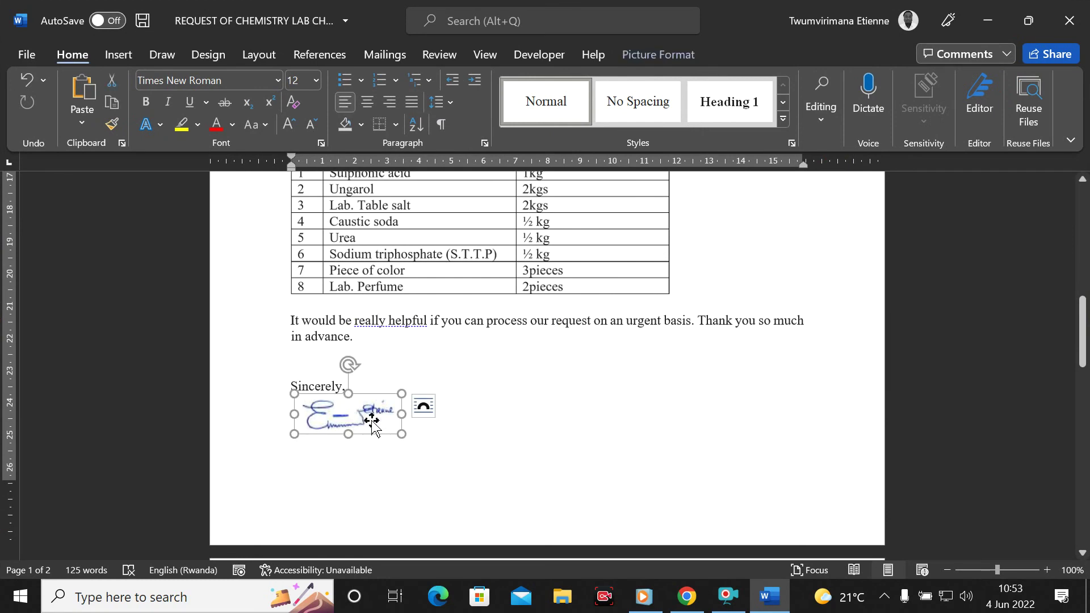
left_click_drag(350, 436, 349, 429)
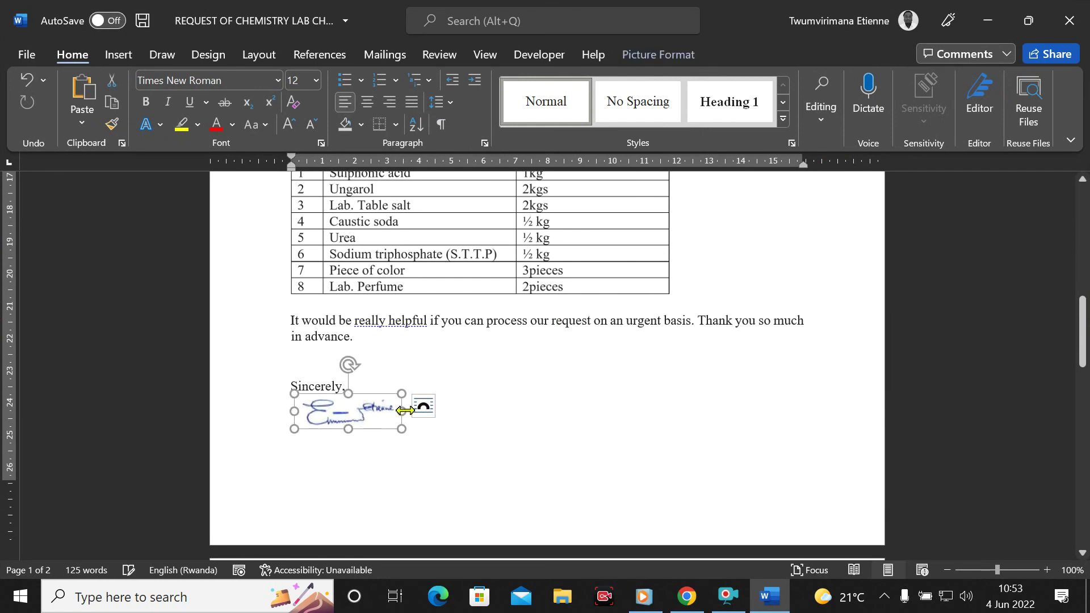
left_click_drag(405, 409, 336, 423)
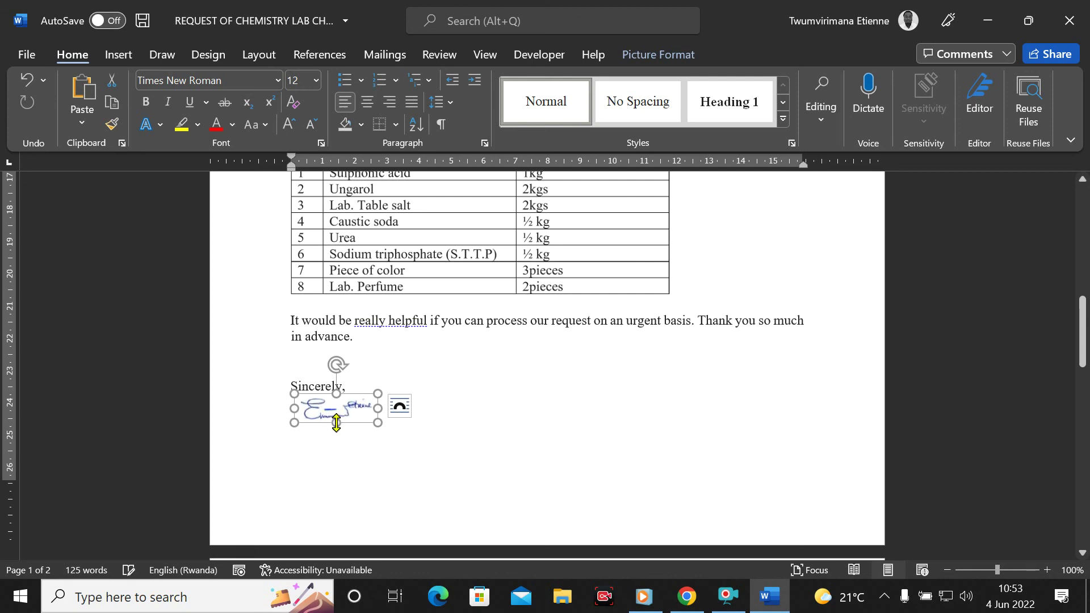
left_click(323, 479)
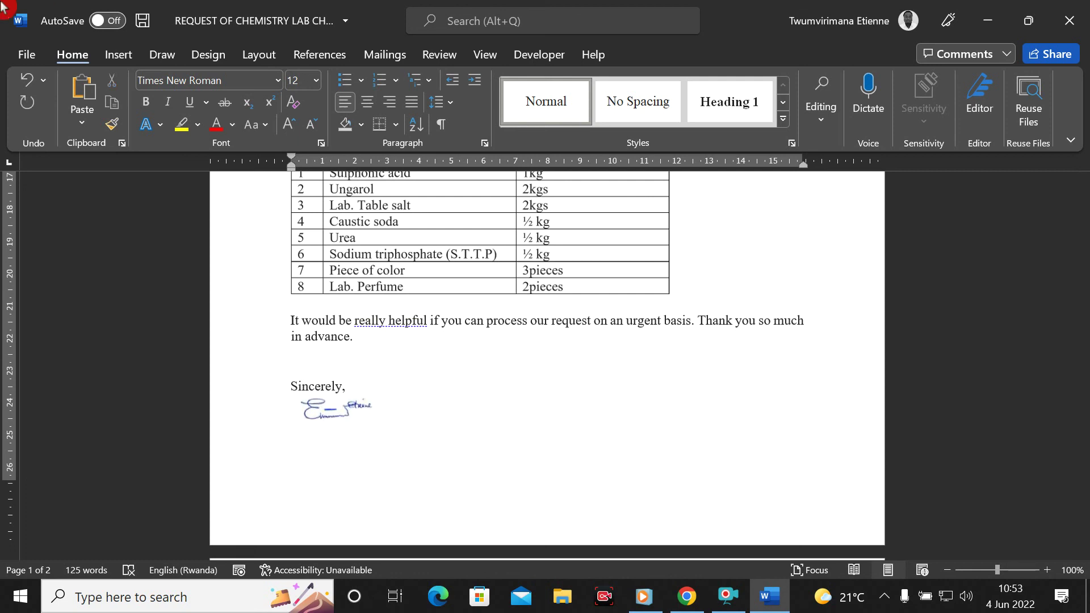
key("Delete")
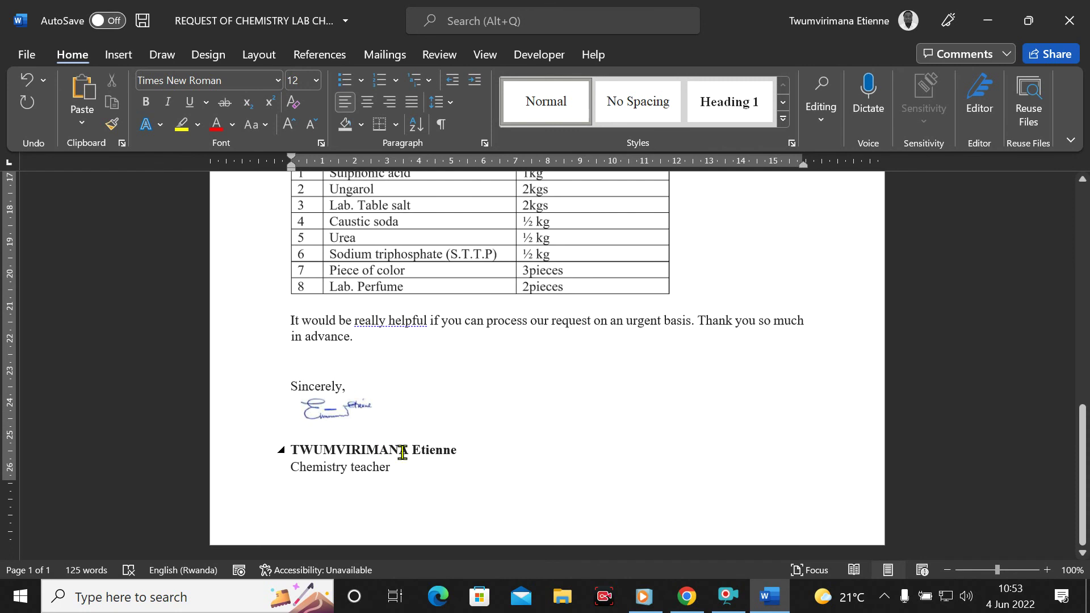
scroll(402, 452, "up", 5)
scroll(402, 451, "down", 3)
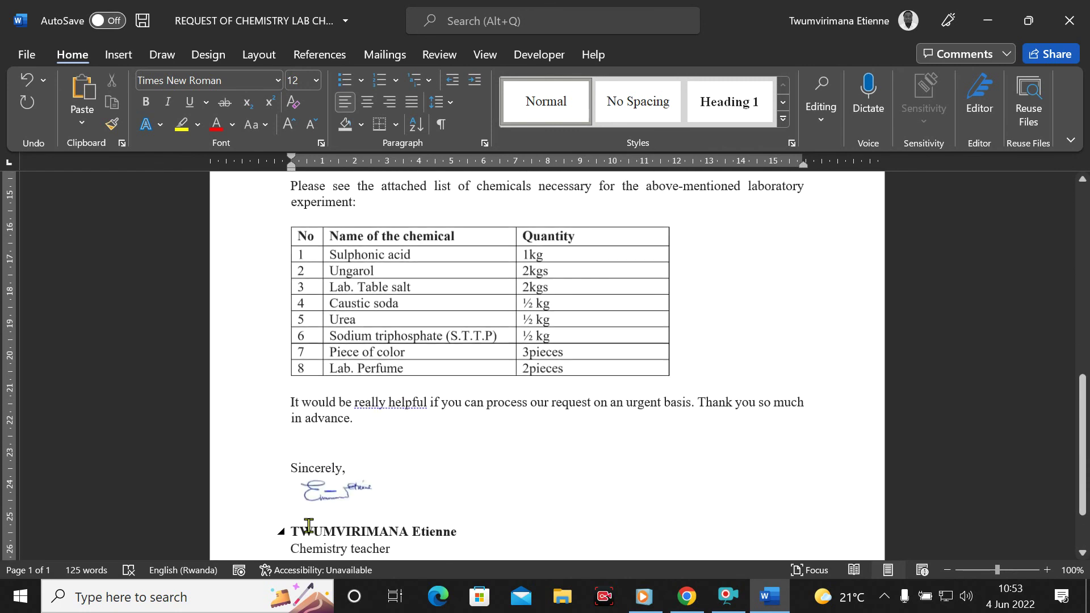
Enlarge the signature image slightly in width and height, keeping it between "Sincerely," and the teacher's name
left_click(348, 500)
left_click_drag(392, 503, 405, 502)
left_click_drag(349, 504, 351, 510)
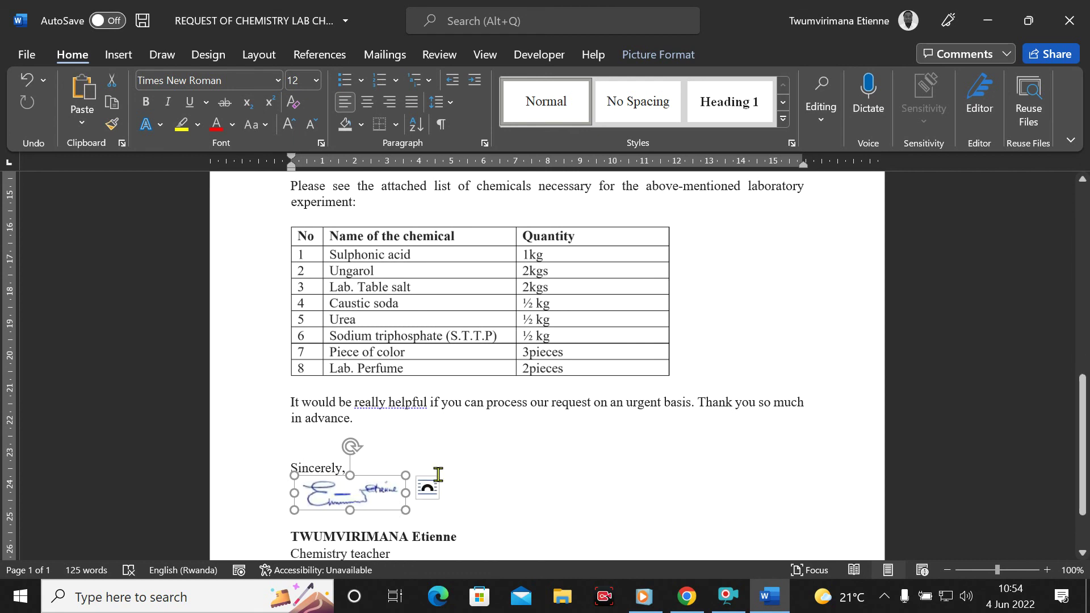
left_click(537, 444)
Fill in "kk" after the DISTRICT label in the letter's header
scroll(549, 424, "up", 10)
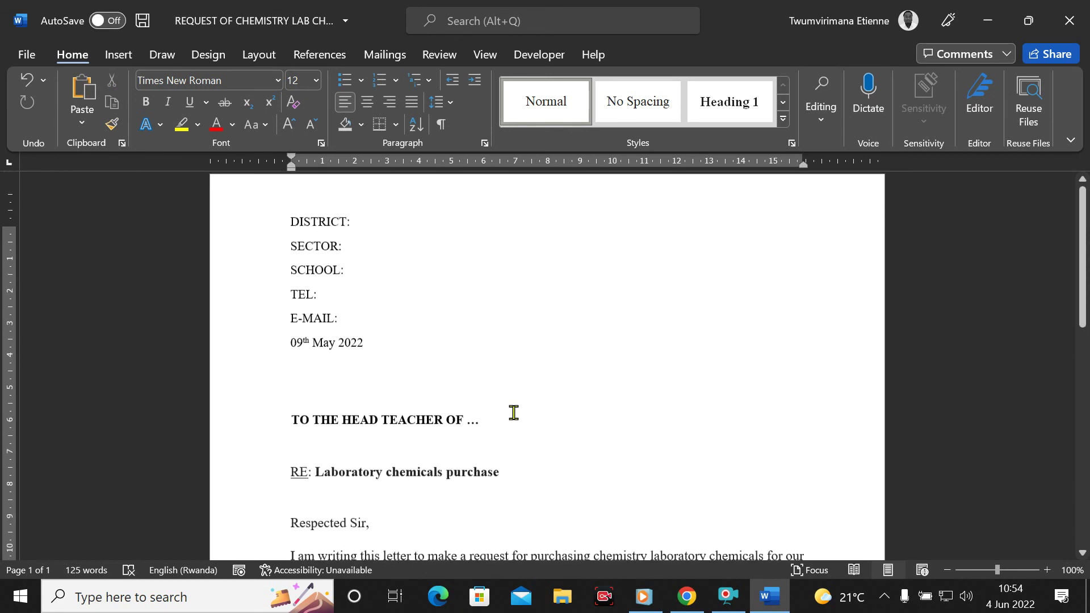
left_click(384, 231)
type("kk")
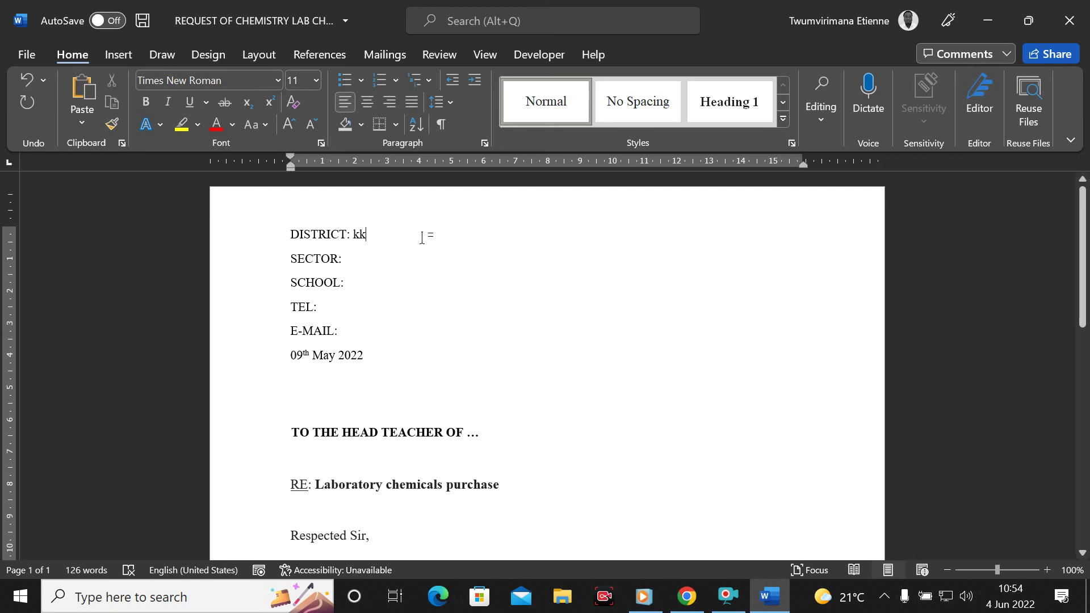
key("alt+shift")
Review the edited letter from its header through the chemicals table to the signature block
scroll(405, 317, "down", 4)
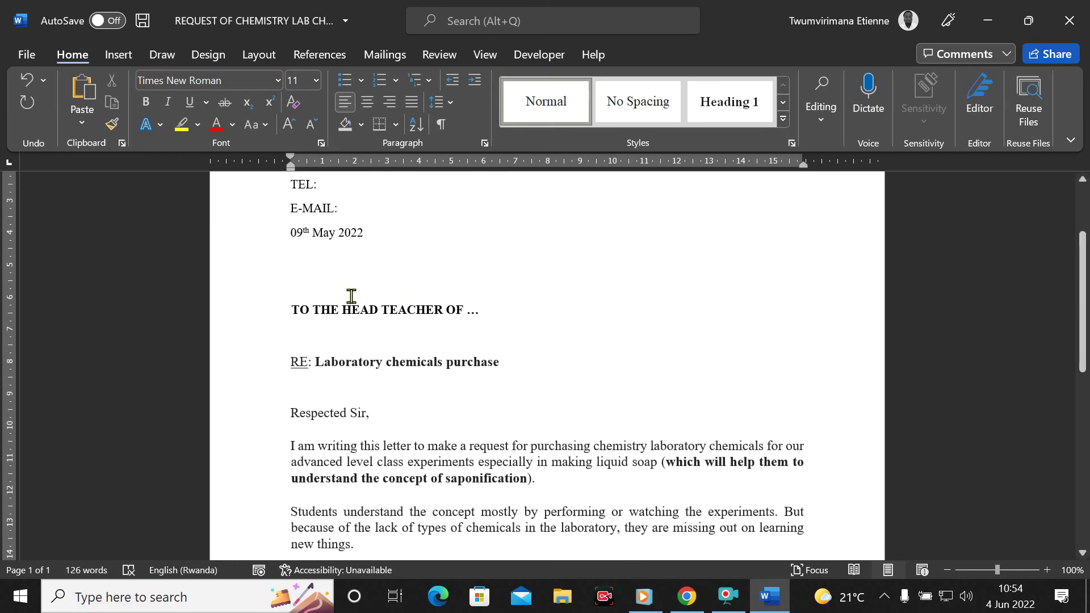
scroll(351, 296, "down", 10)
scroll(352, 296, "up", 5)
scroll(352, 296, "up", 9)
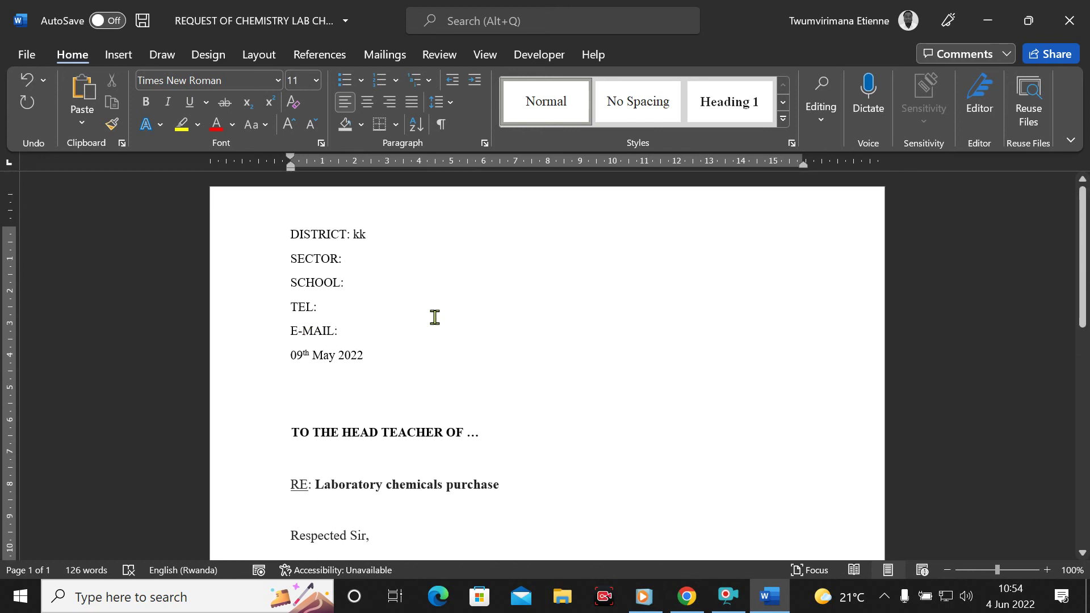
scroll(435, 317, "down", 18)
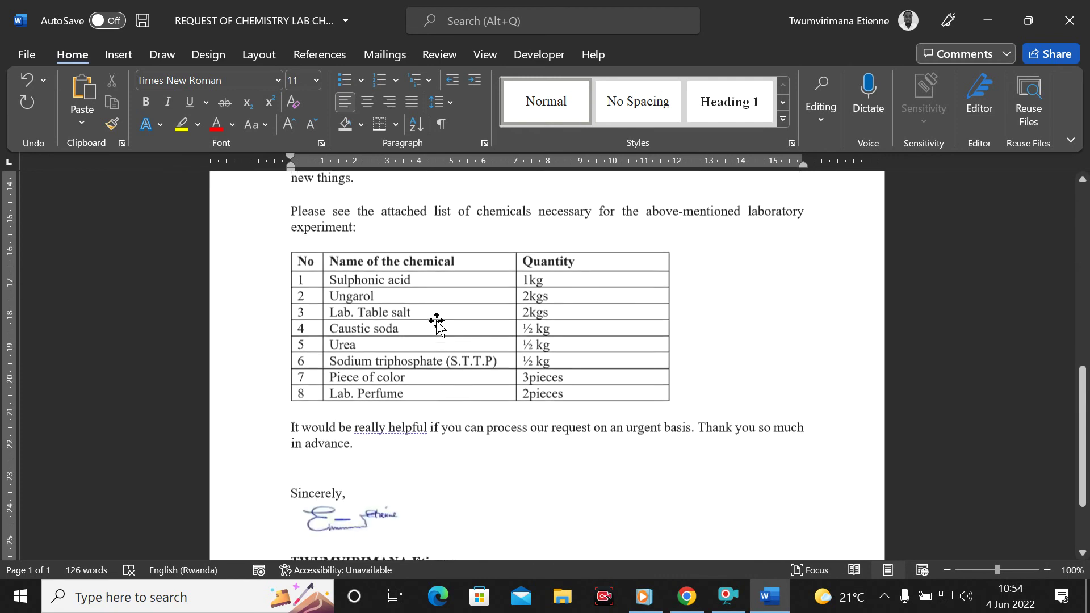
scroll(436, 323, "down", 3)
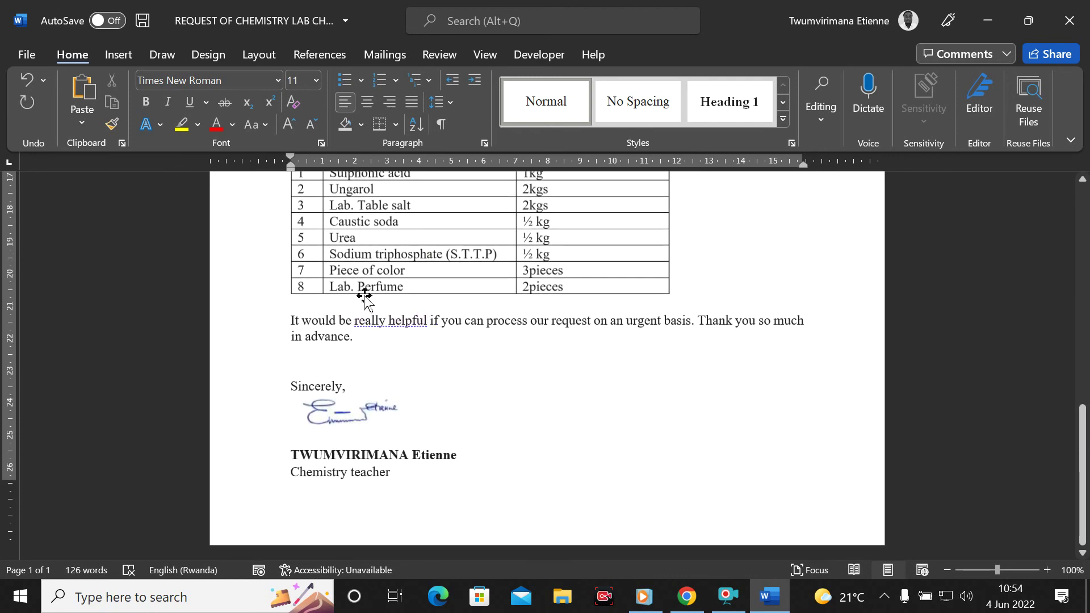
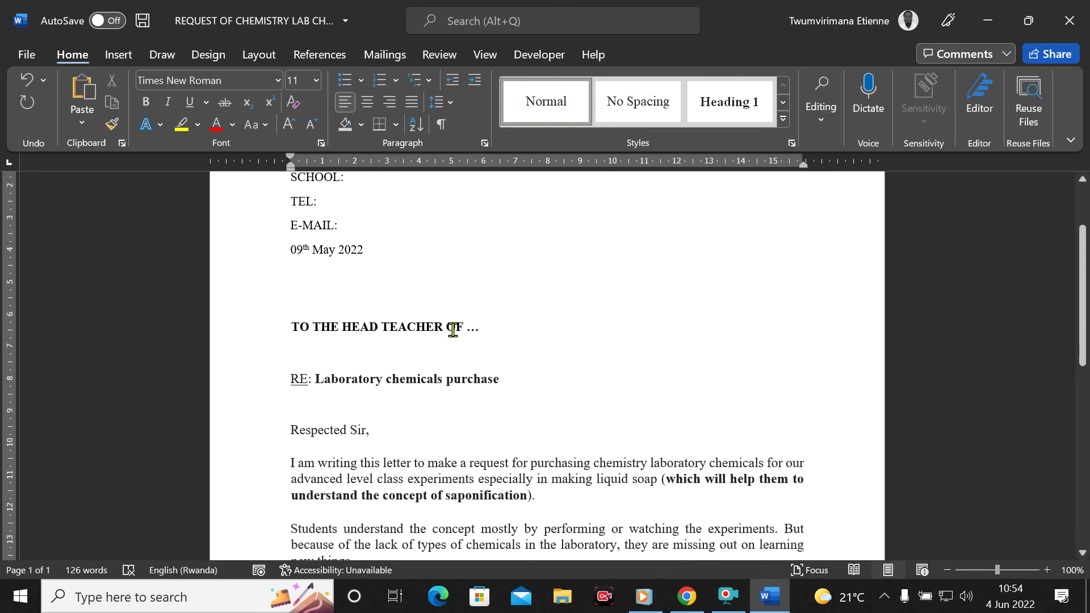
scroll(451, 328, "up", 3)
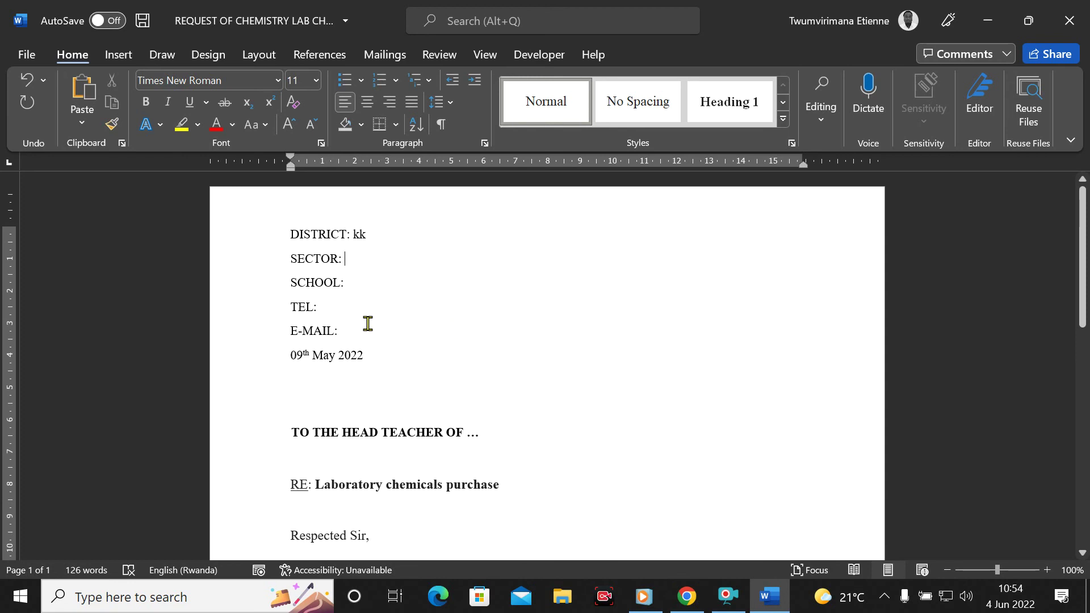
Export the letter as a PDF to the Desktop under the name "REQUEST OF CHEMISTRY LAB CHEMICALS 2"
left_click(30, 60)
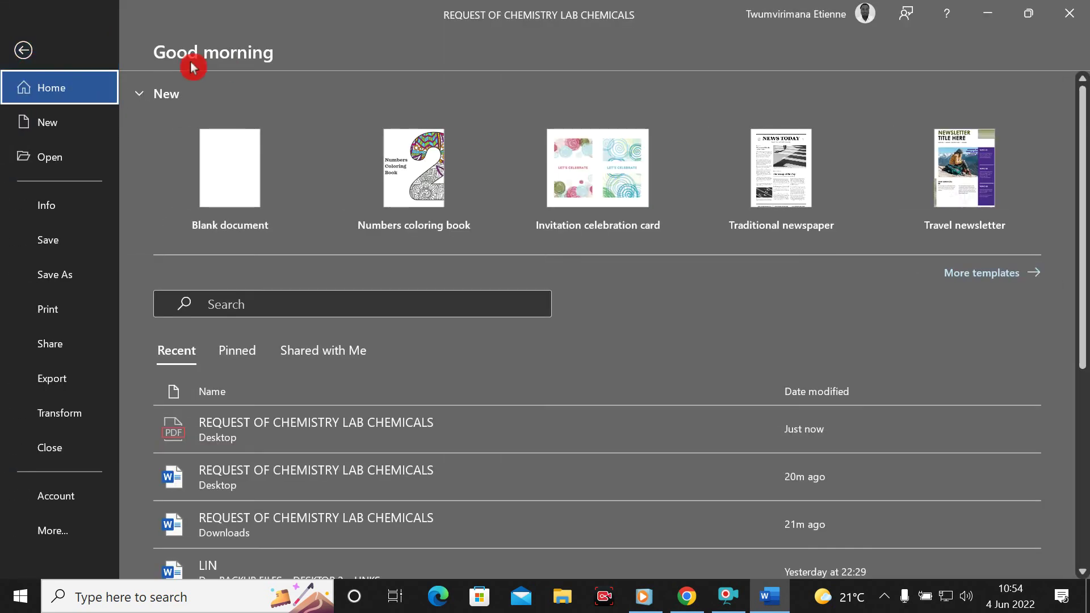
left_click(24, 50)
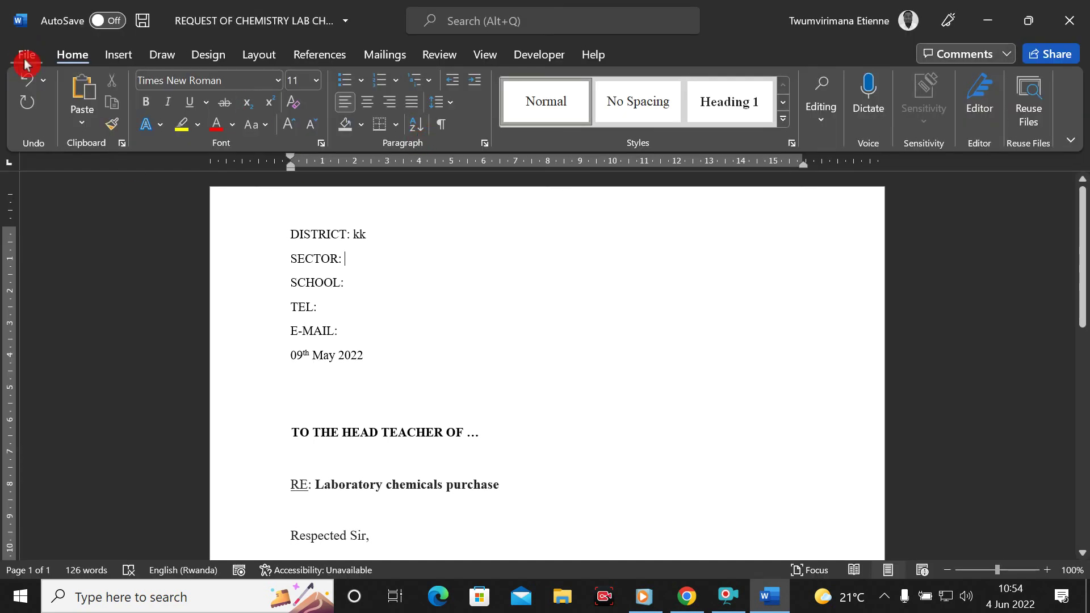
left_click(27, 57)
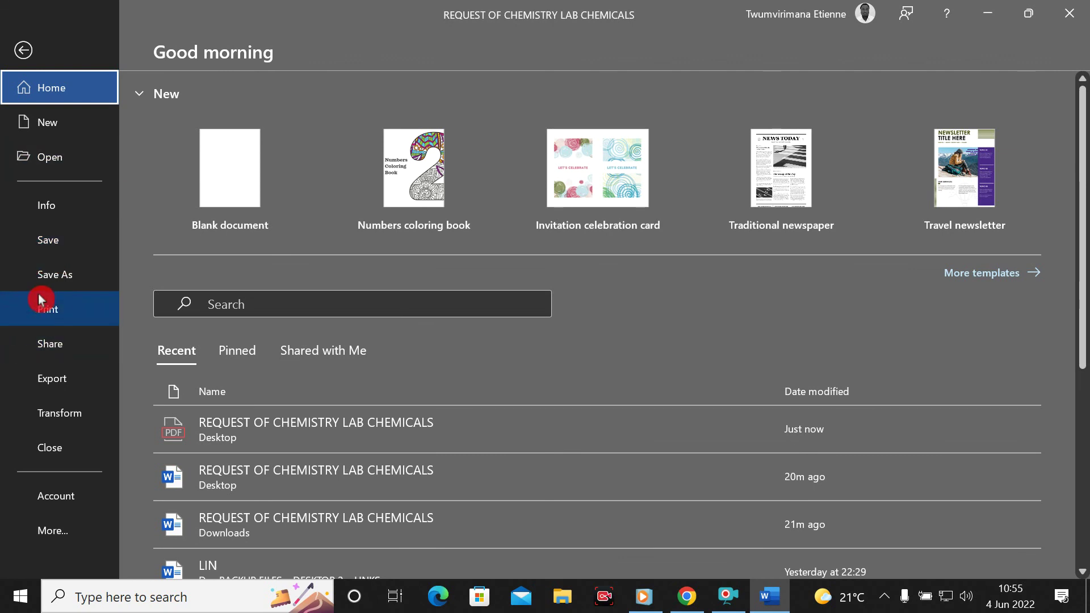
left_click(63, 378)
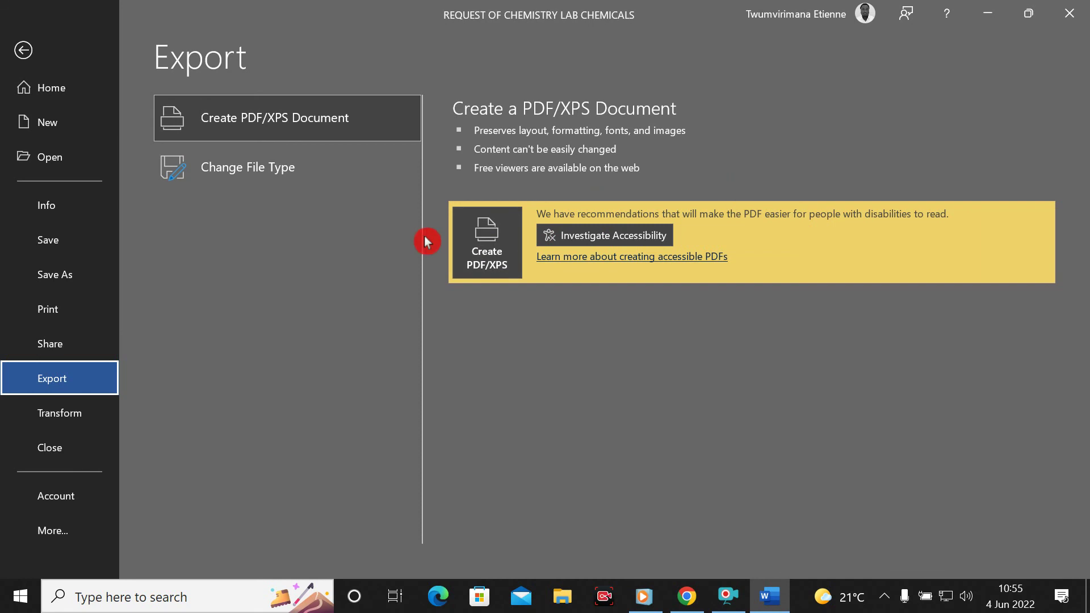
left_click(492, 237)
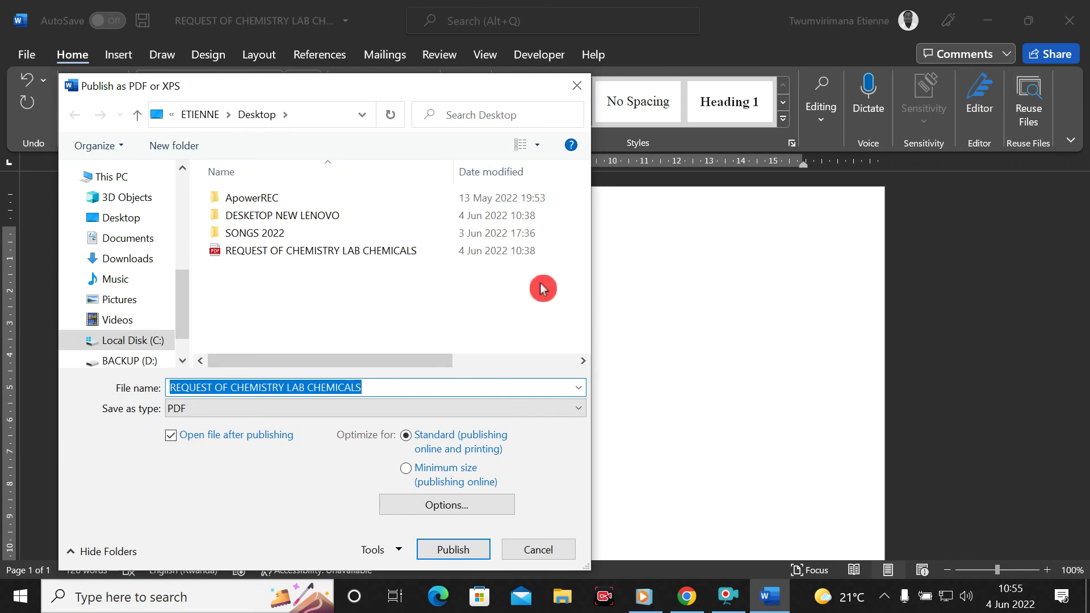
left_click(394, 381)
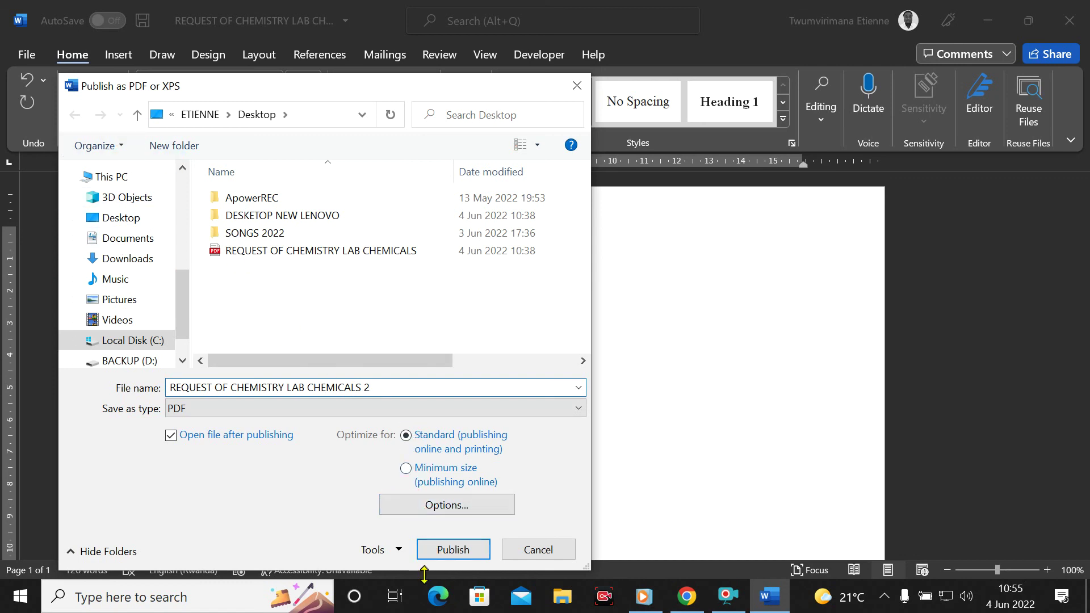
left_click(458, 554)
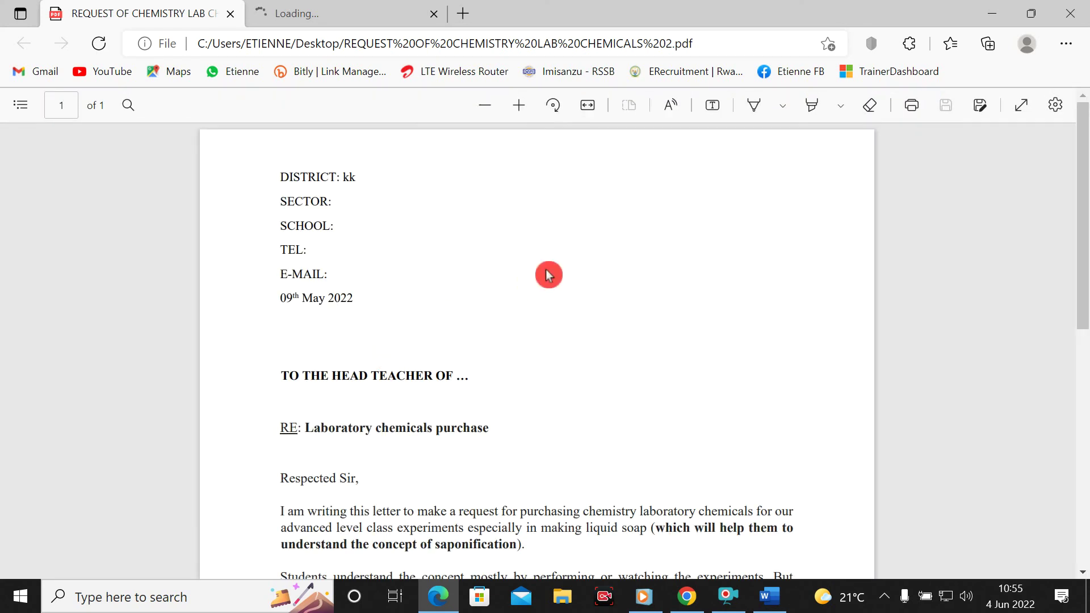
Check the published PDF's signature block, chemicals table and DISTRICT entry
scroll(548, 276, "down", 10)
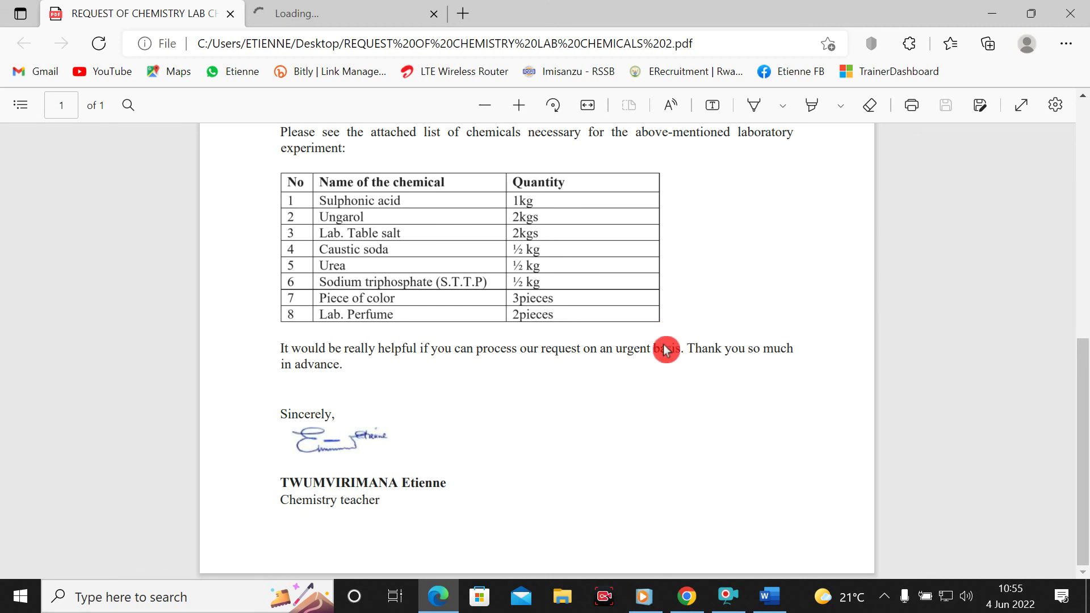
scroll(640, 351, "up", 10)
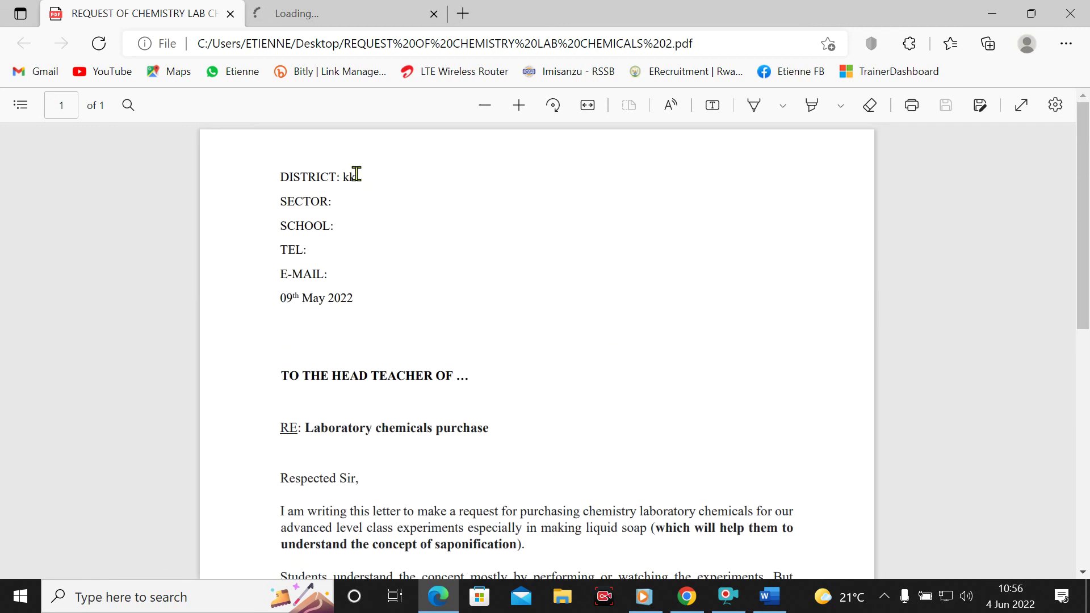
double_click(347, 176)
left_click(652, 170)
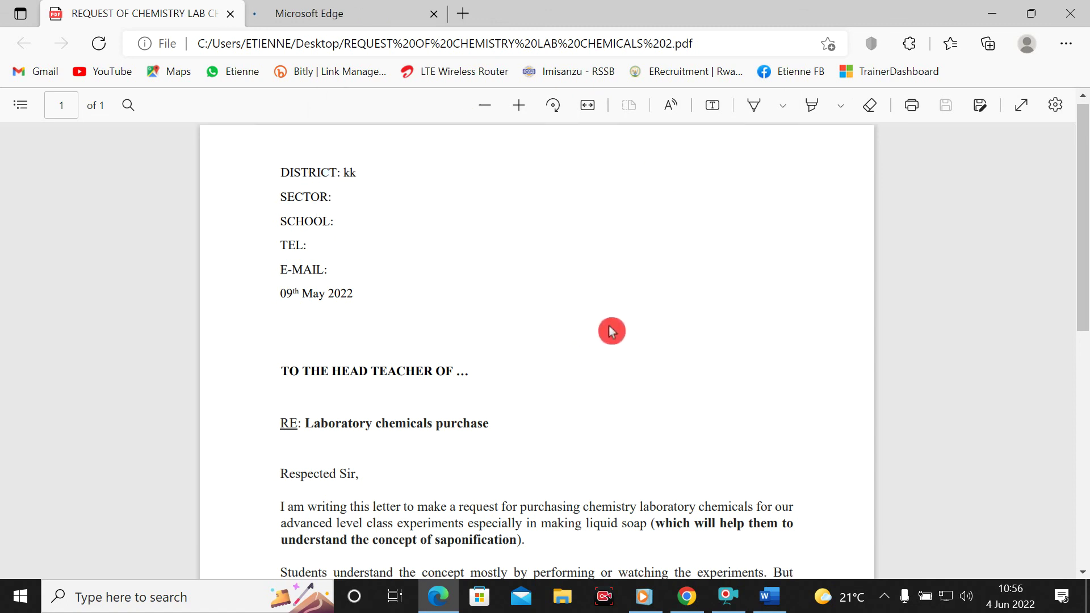
Look through the published PDF from its header down to the signature block
scroll(604, 331, "down", 10)
scroll(591, 323, "up", 10)
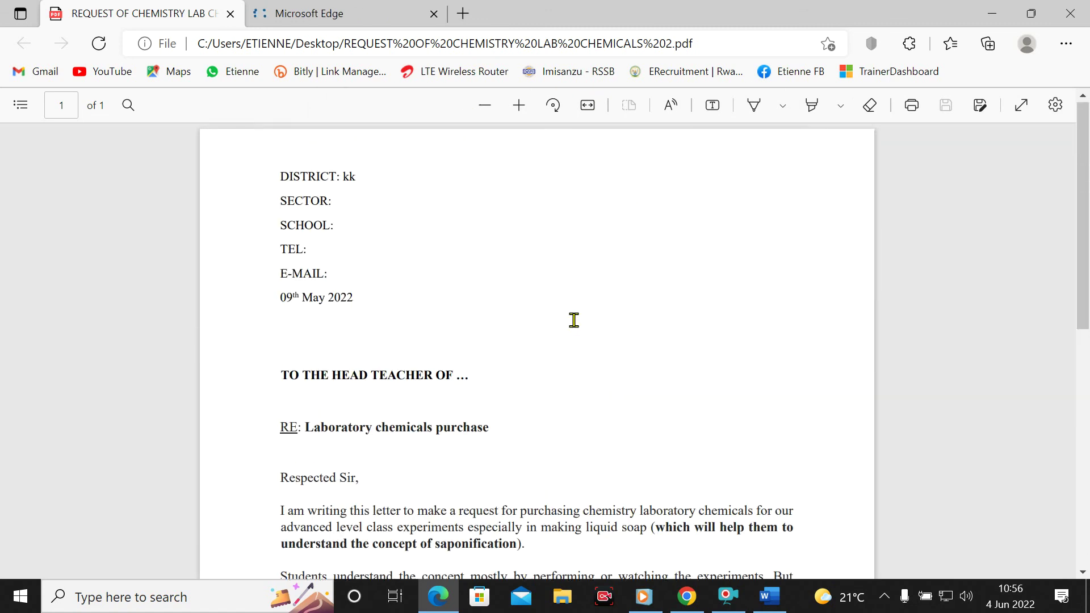
scroll(574, 320, "down", 10)
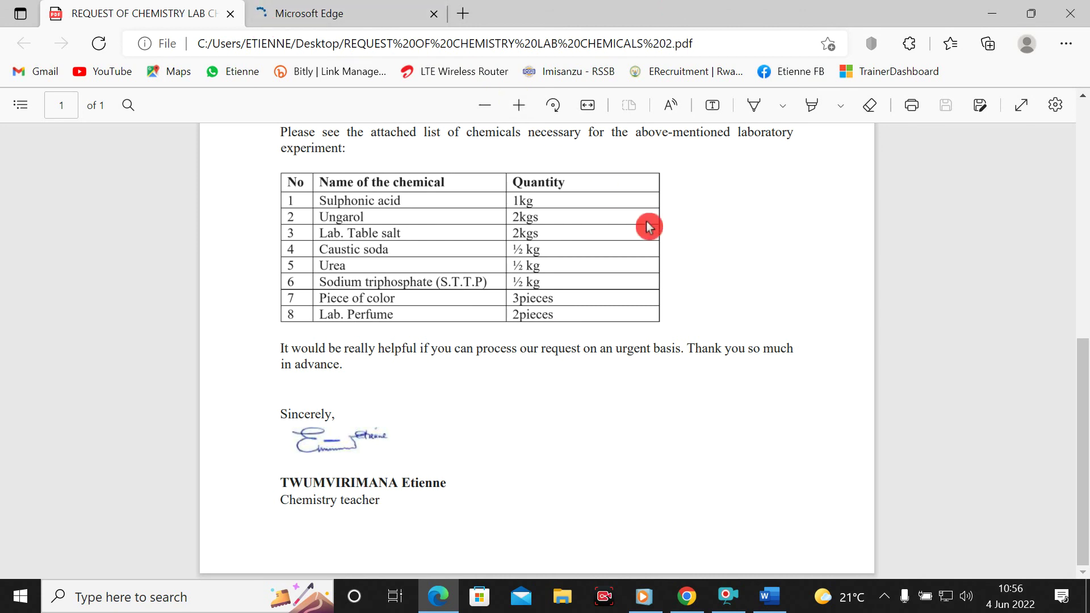
Close the published PDF and the edited letter in Word, without saving the Word document
left_click(1077, 12)
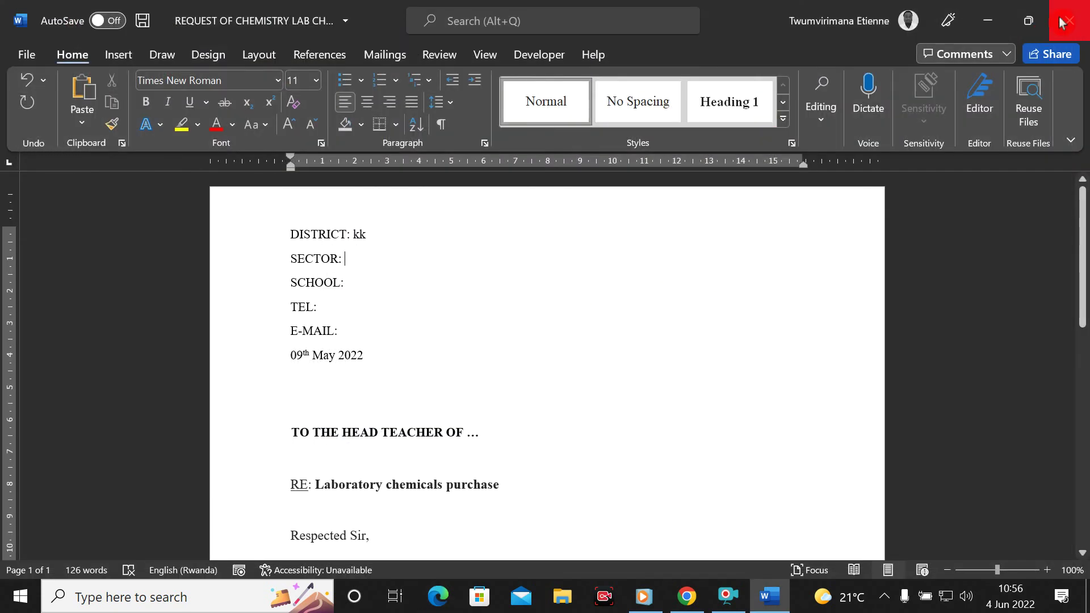
left_click(1077, 23)
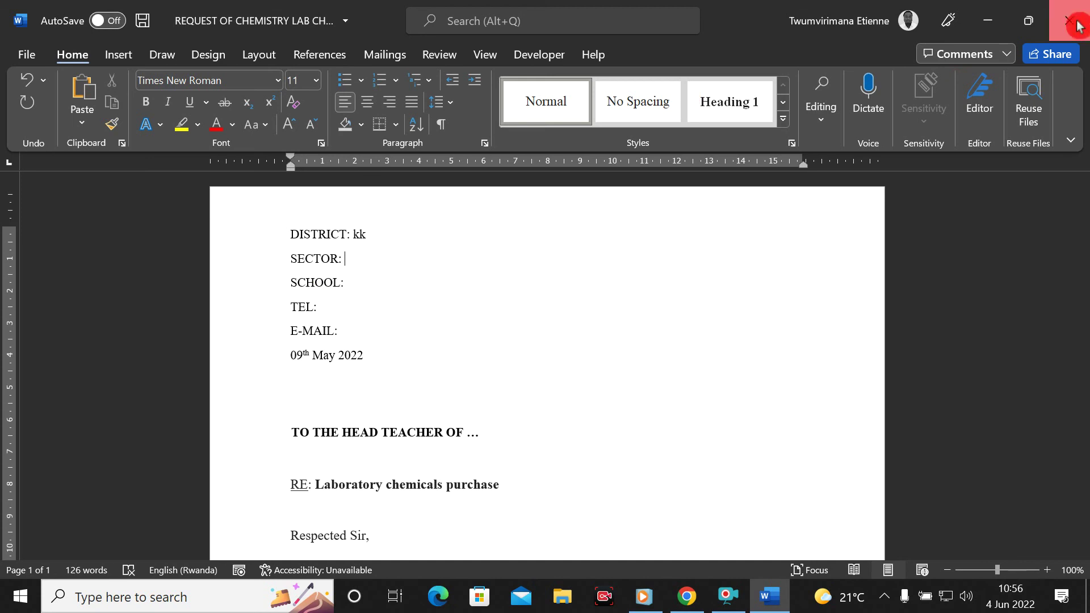
left_click(549, 342)
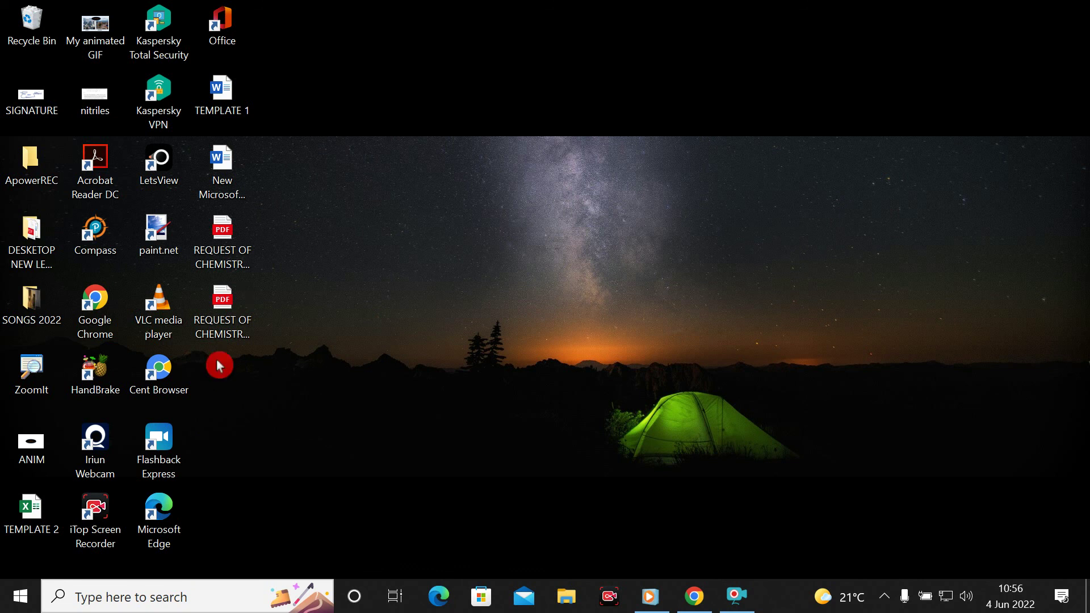
Find Word through the Windows search and launch it
left_click(145, 597)
left_click(792, 328)
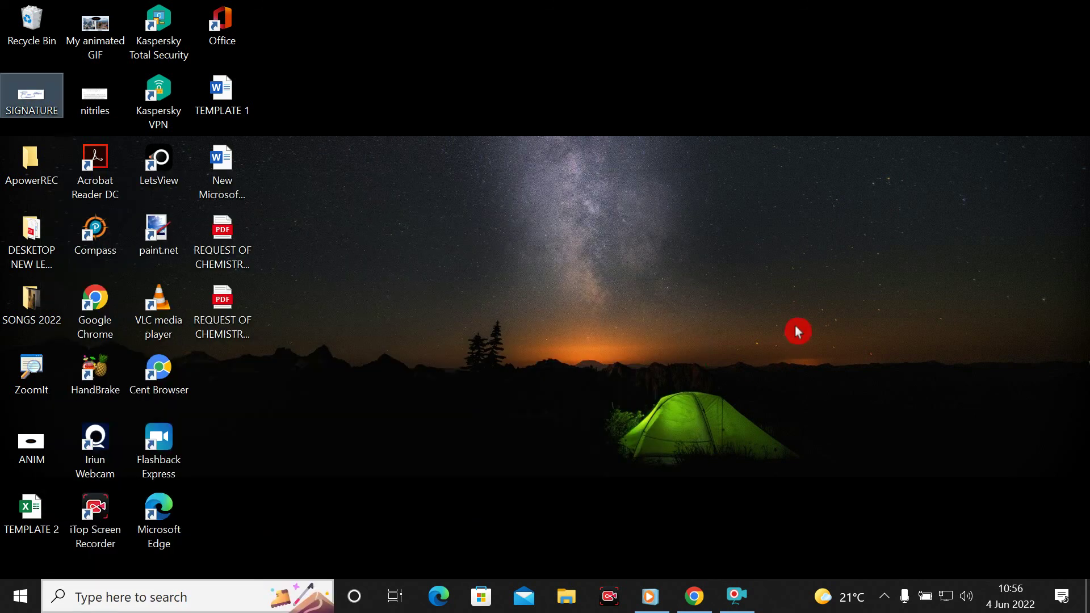
left_click(110, 607)
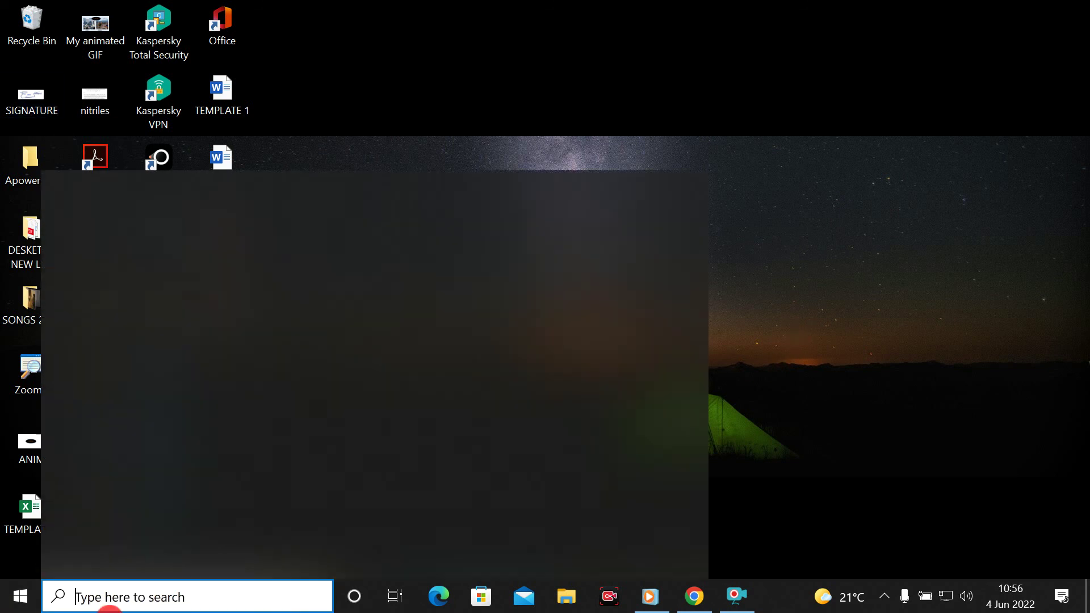
type("w")
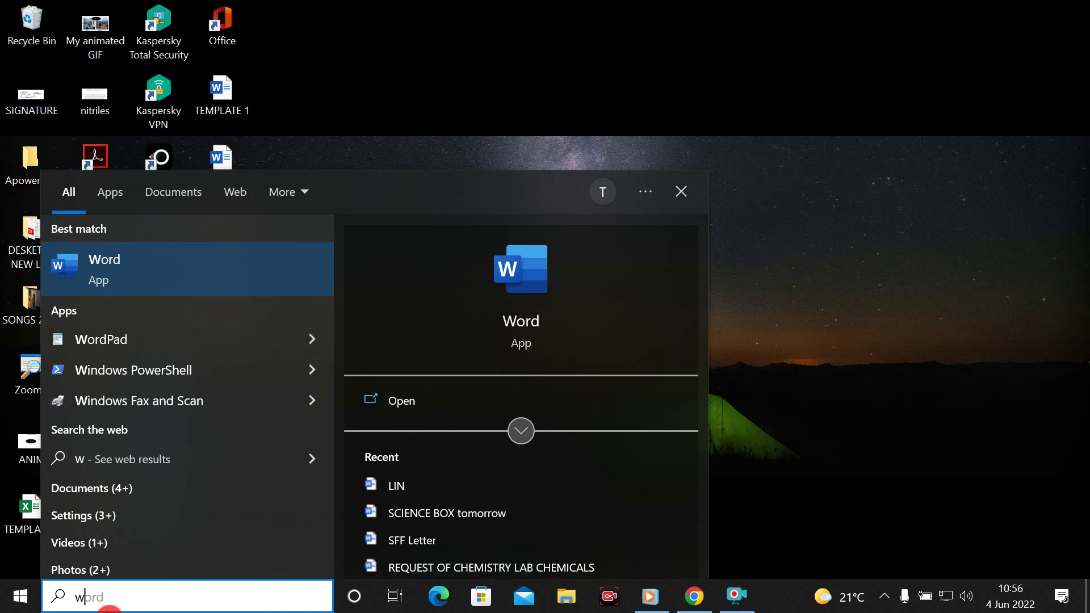
left_click(127, 270)
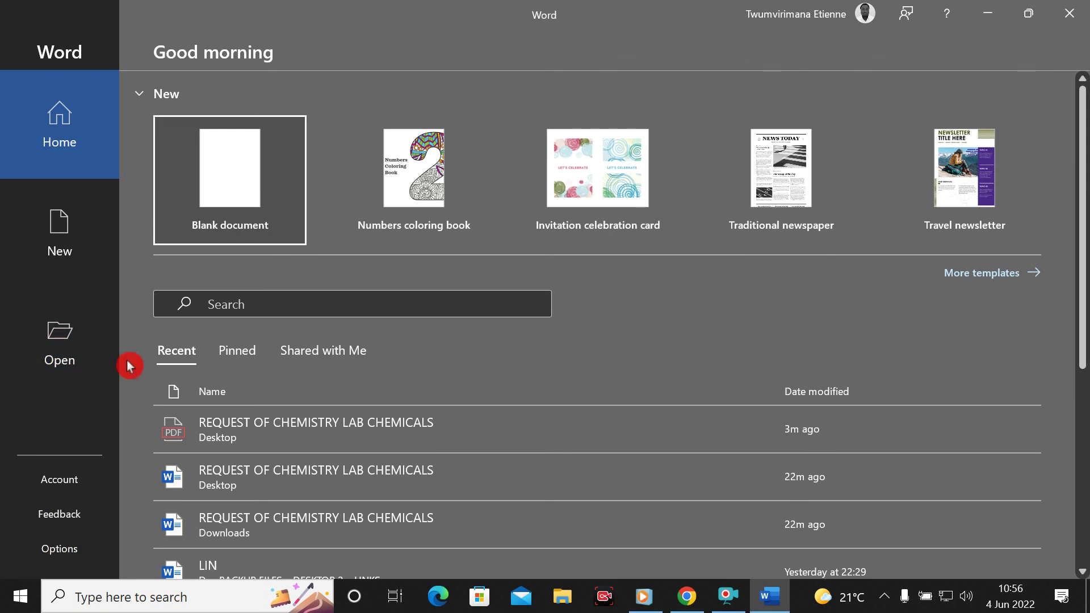
Browse to the Desktop, open the PDF "REQUEST OF CHEMISTRY LAB CHEMICALS" in Word and accept its conversion to an editable document
left_click(57, 361)
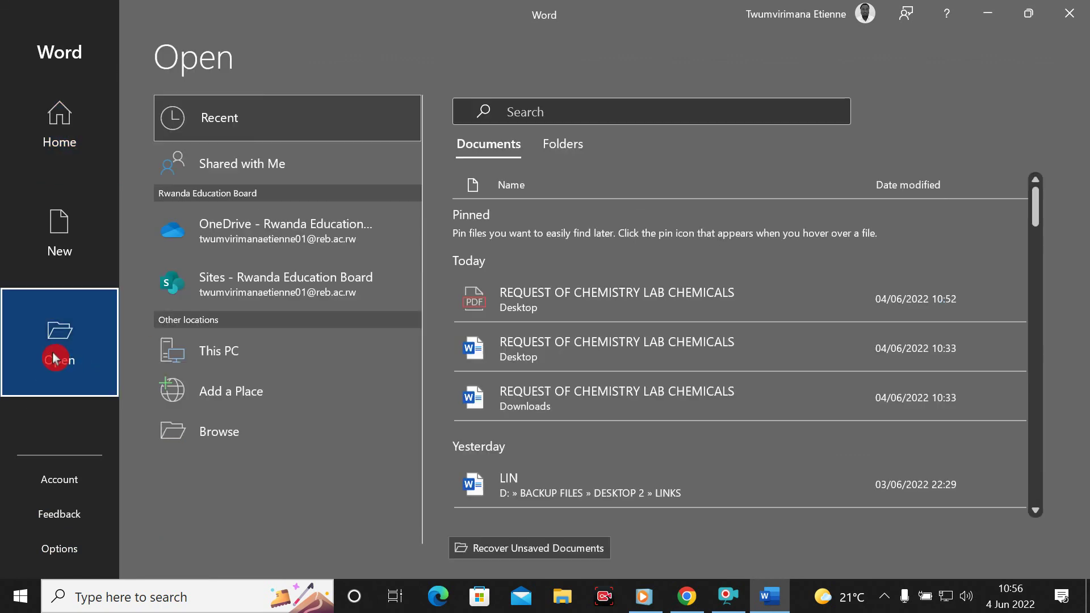
left_click(253, 428)
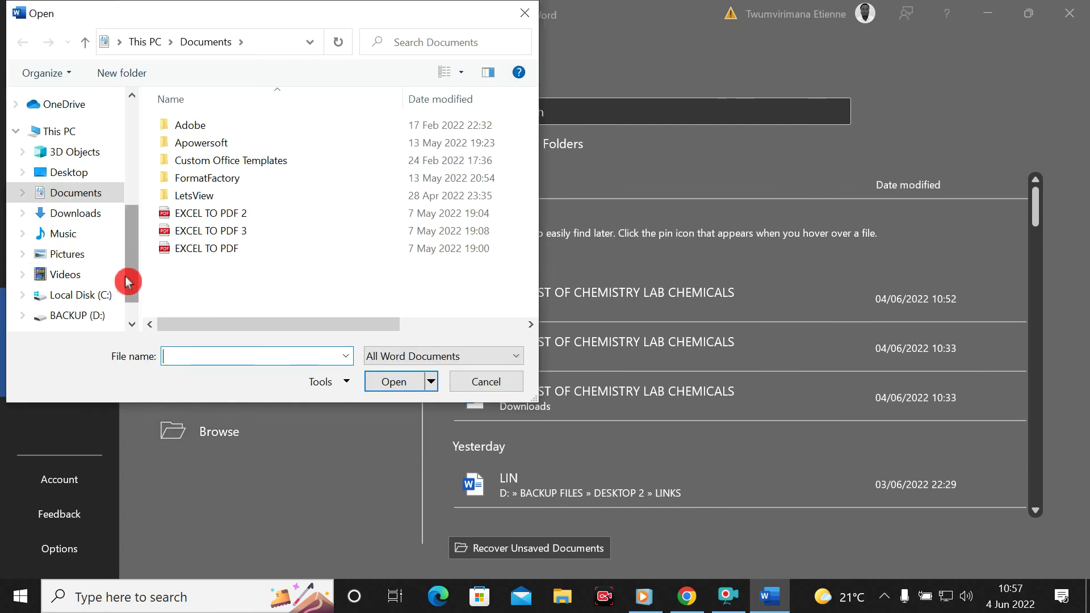
left_click_drag(132, 271, 128, 199)
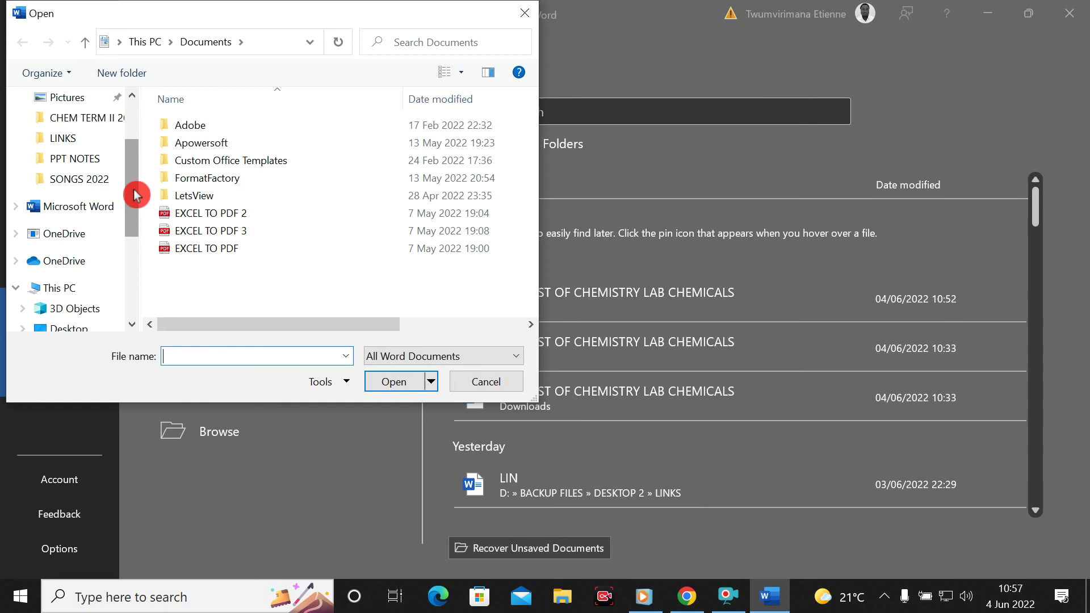
scroll(133, 194, "up", 3)
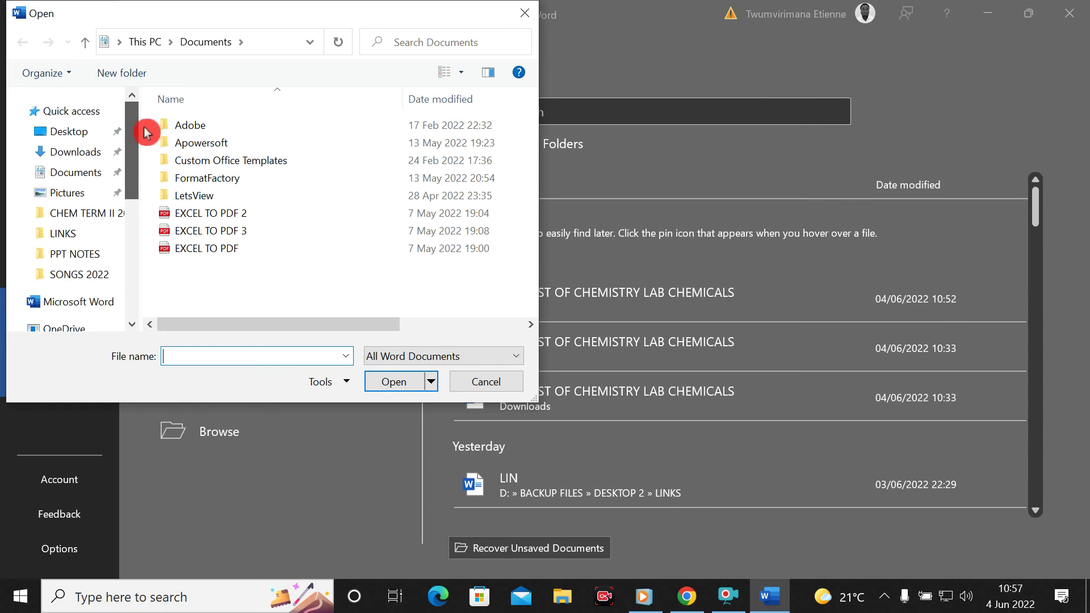
left_click(71, 131)
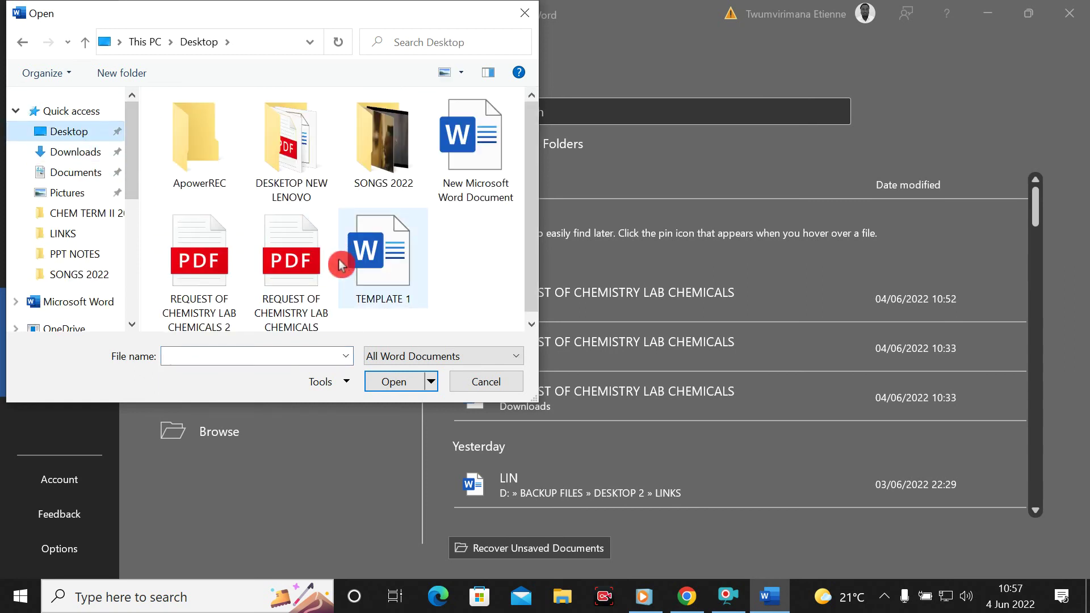
left_click(300, 295)
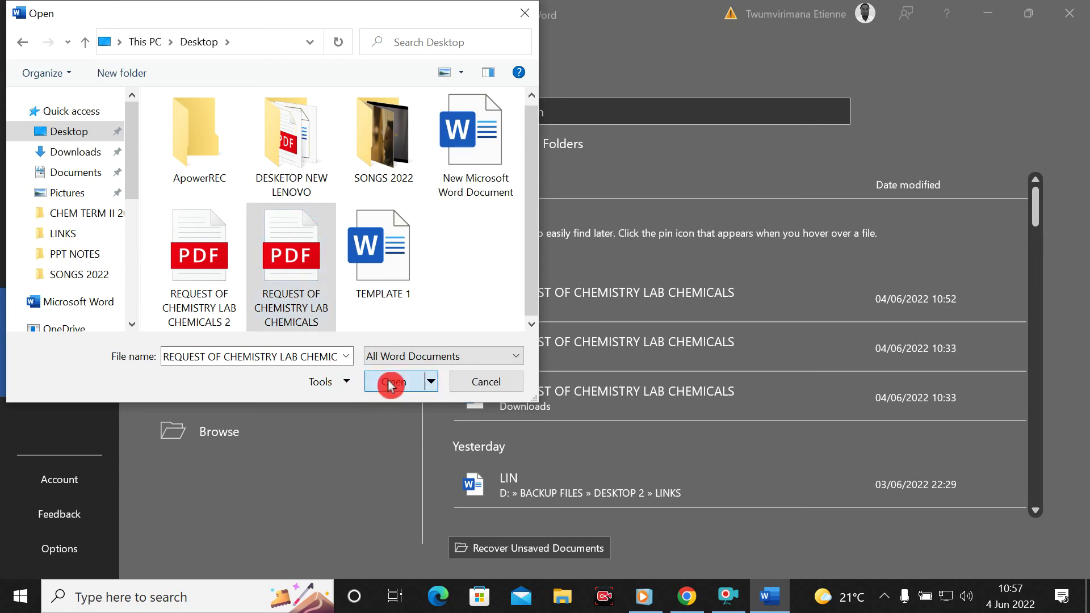
left_click(388, 381)
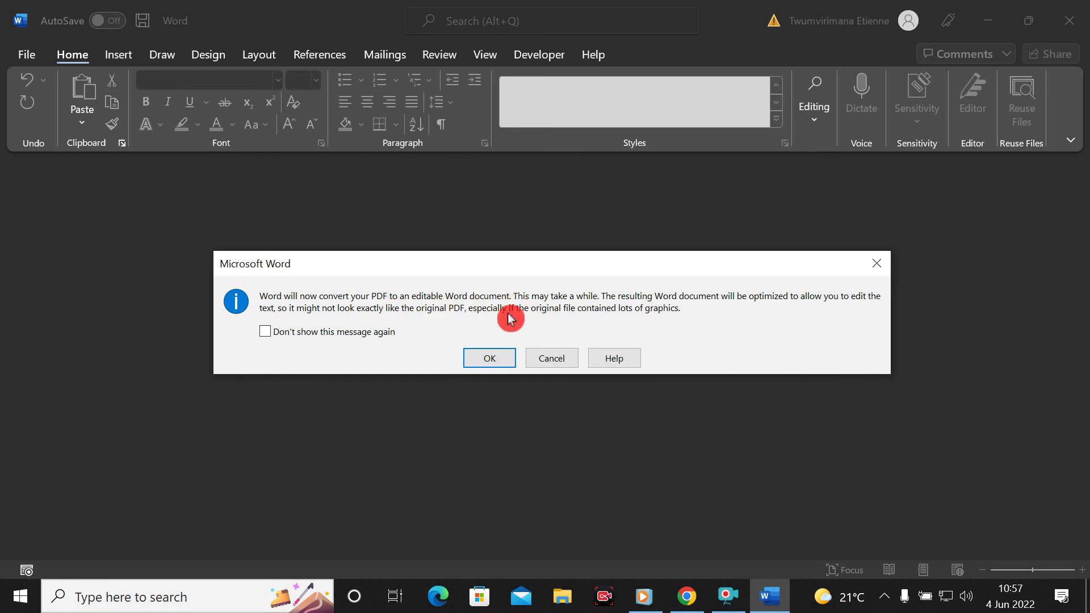
left_click(489, 358)
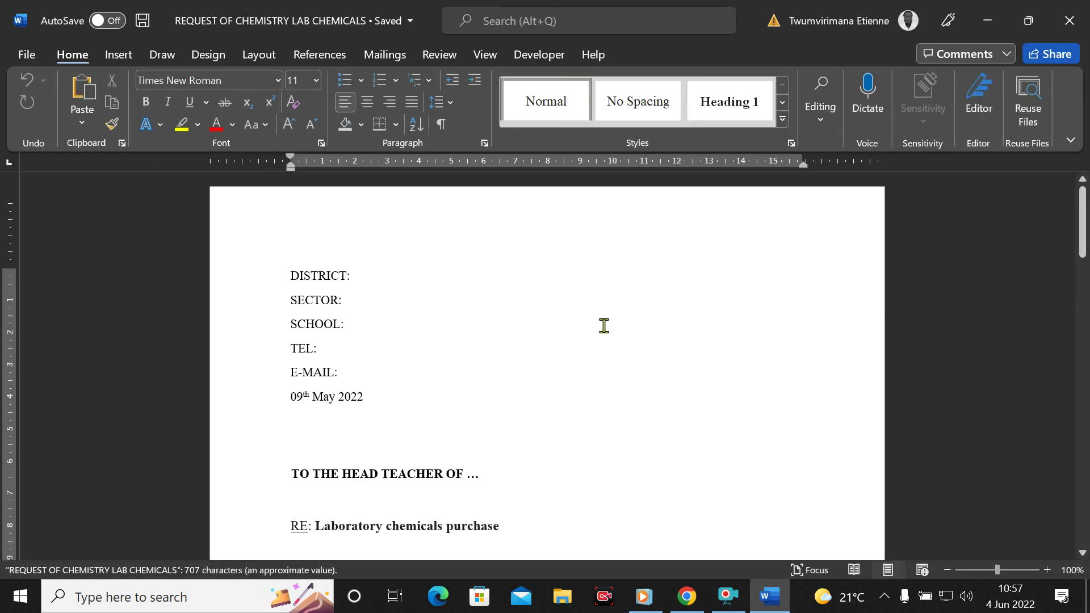
Skim through the converted letter and close it
scroll(494, 352, "down", 12)
scroll(492, 374, "down", 4)
scroll(491, 372, "up", 15)
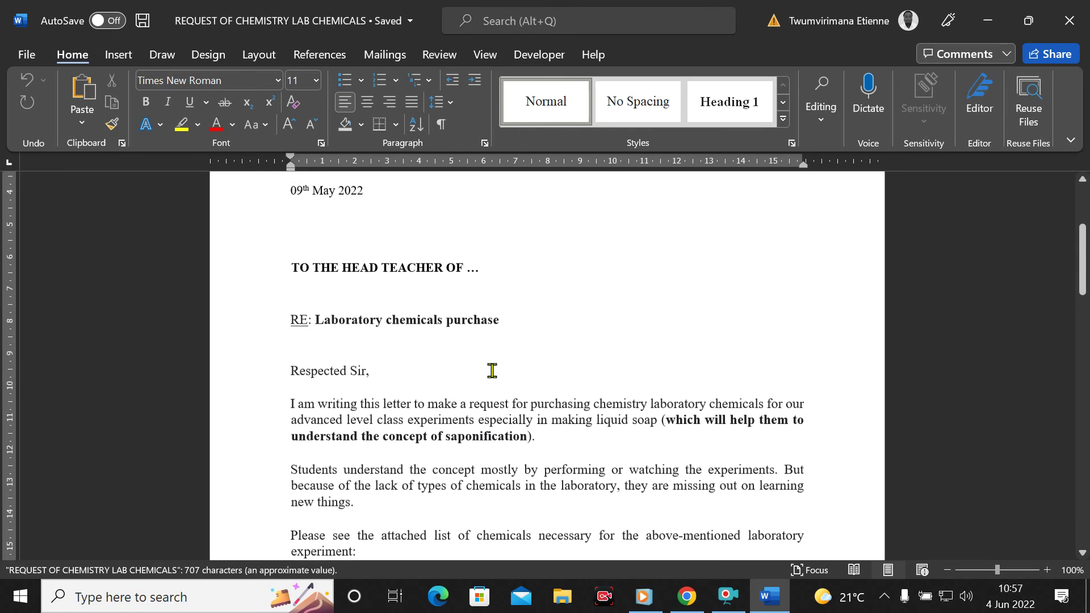
scroll(492, 371, "up", 4)
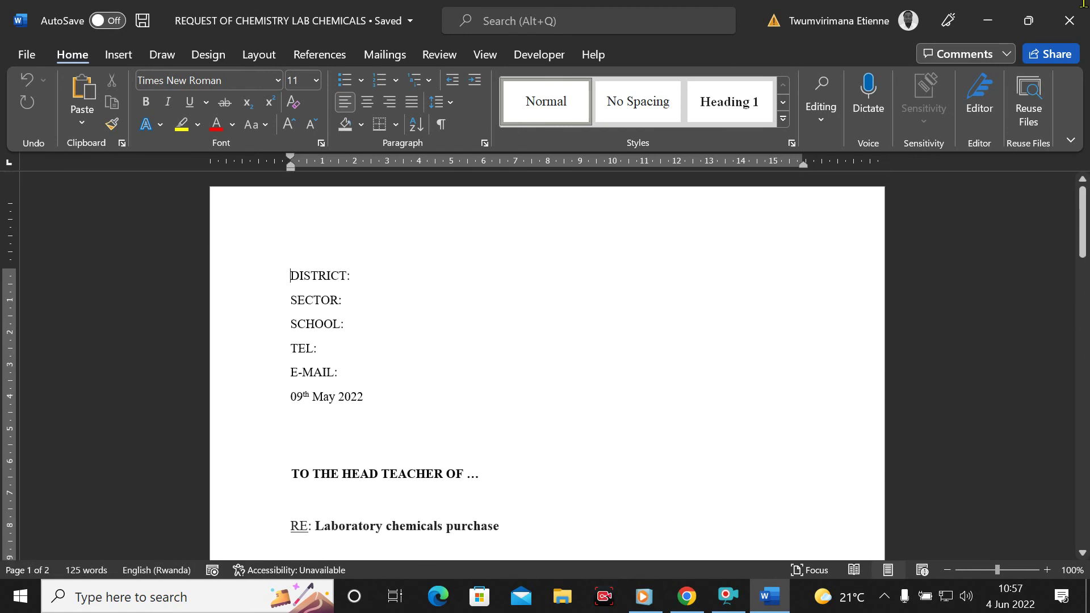
left_click(1069, 23)
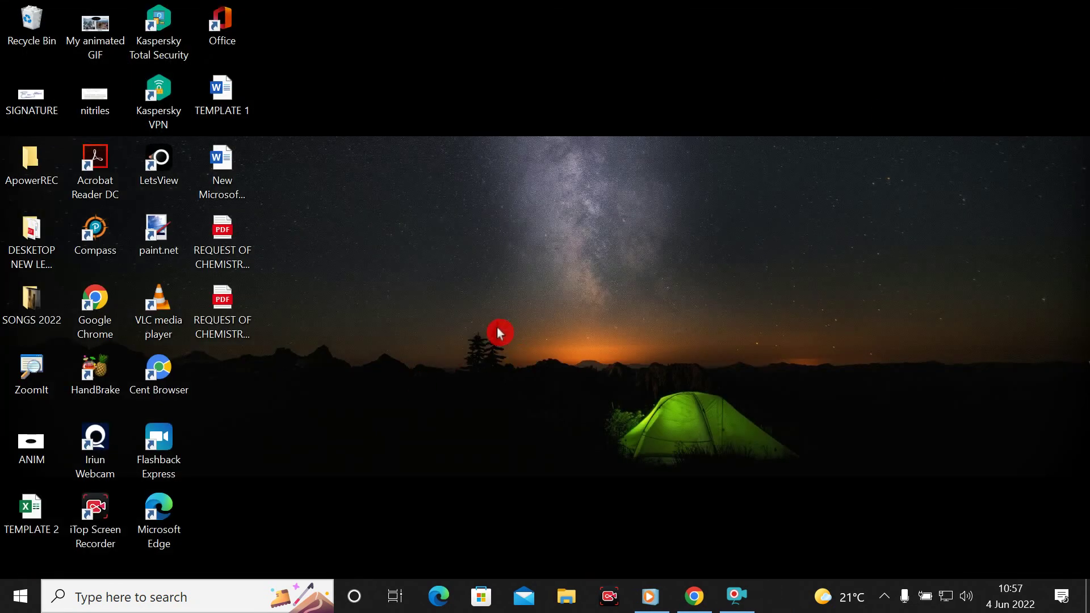
Launch Word again and restore its window to a smaller size, extended downwards, with the desktop PDF files still exposed
left_click(172, 598)
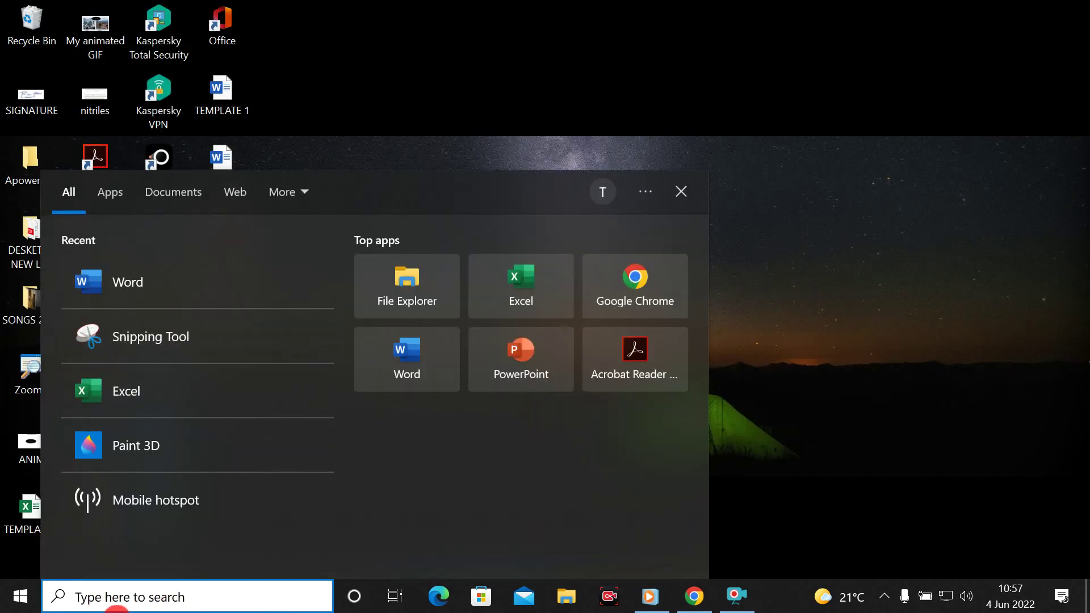
type("w")
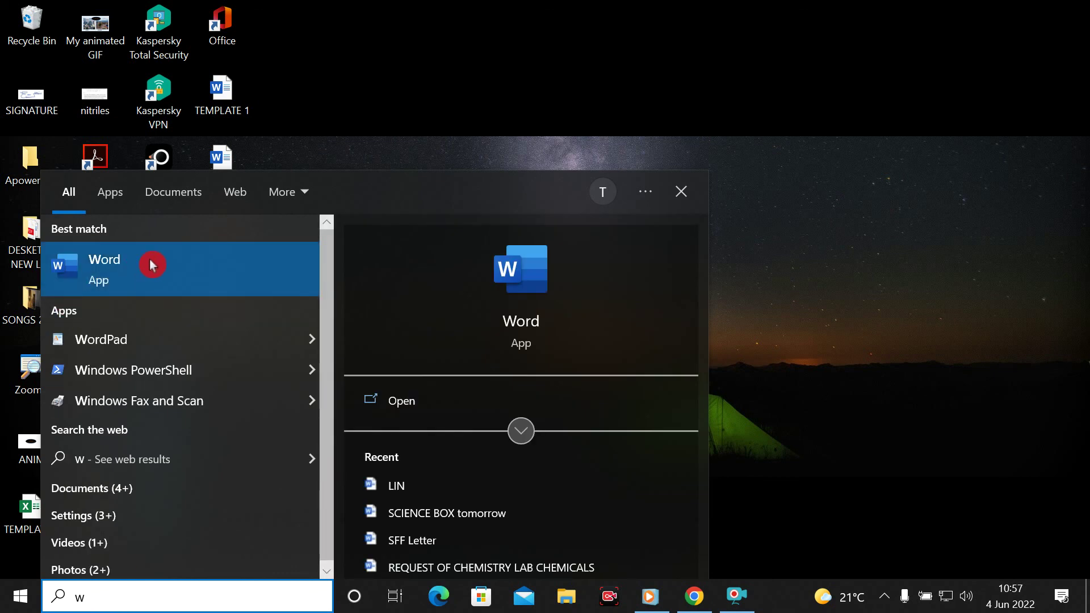
left_click(149, 262)
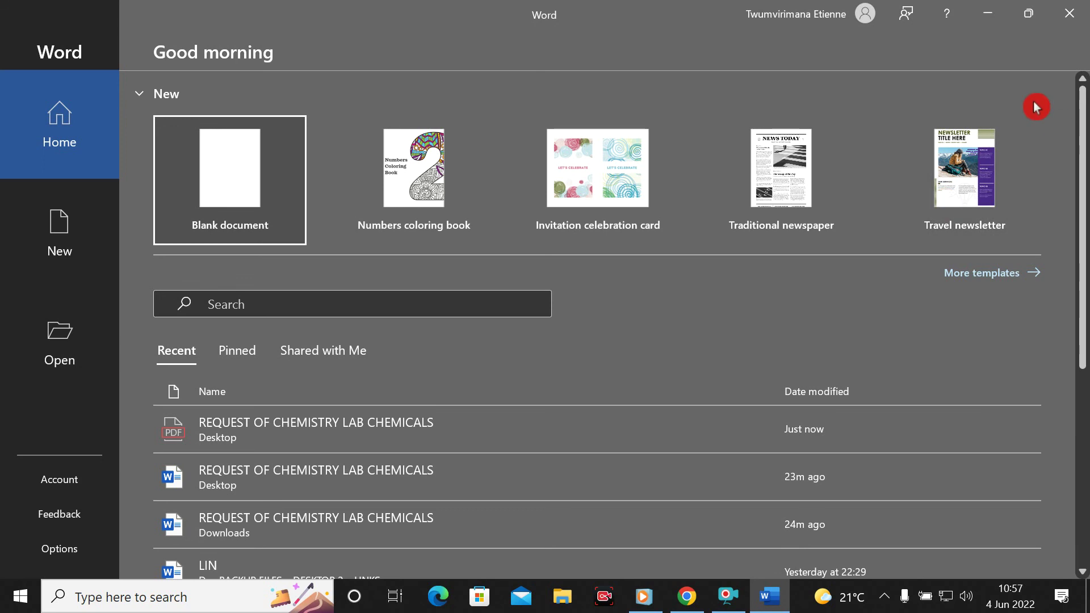
left_click(1029, 13)
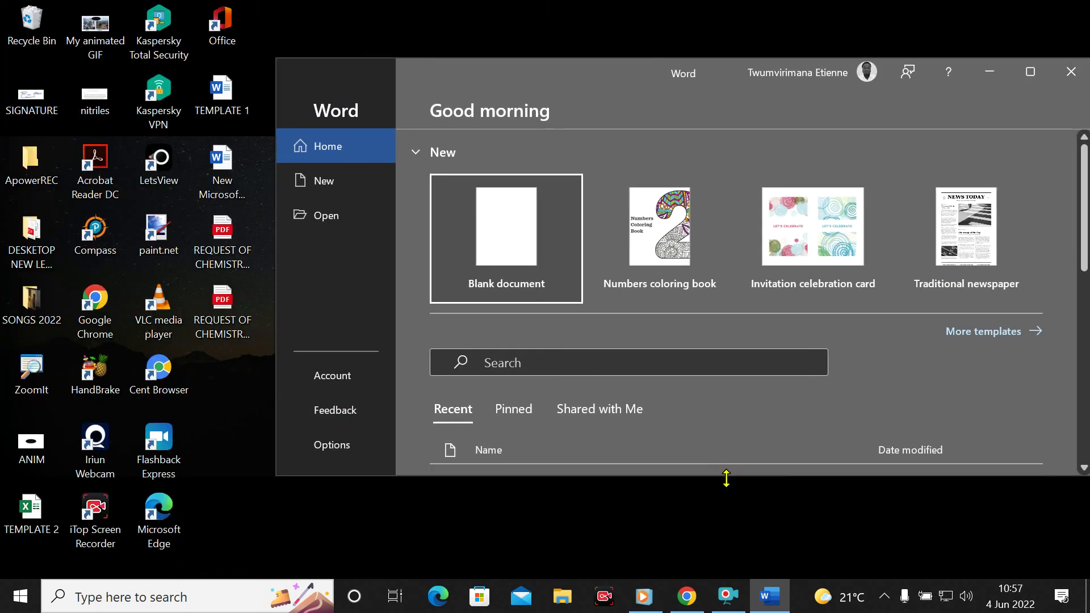
left_click_drag(727, 477, 726, 561)
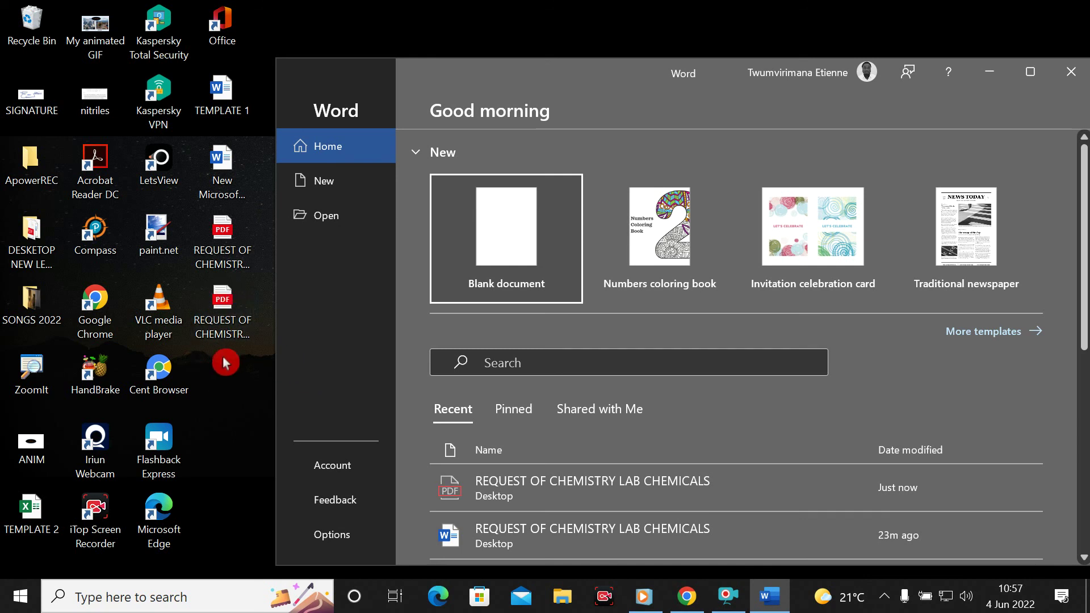
Drop the desktop PDF "REQUEST OF CHEMISTRY LAB CHEMICALS" onto the Word window, accept its conversion to an editable document and maximize the window
left_click(231, 304)
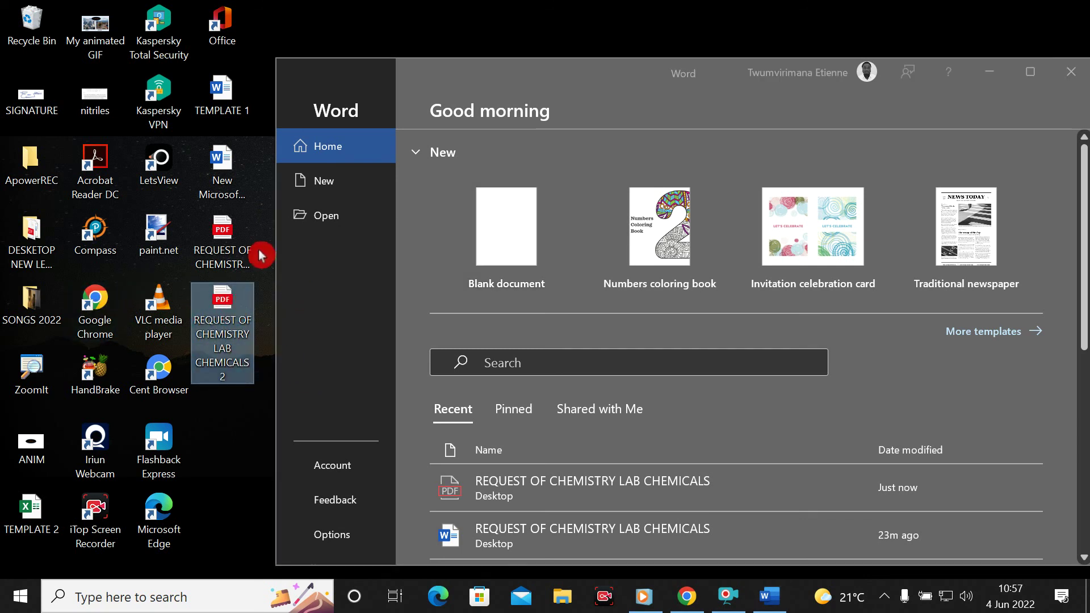
left_click(231, 240)
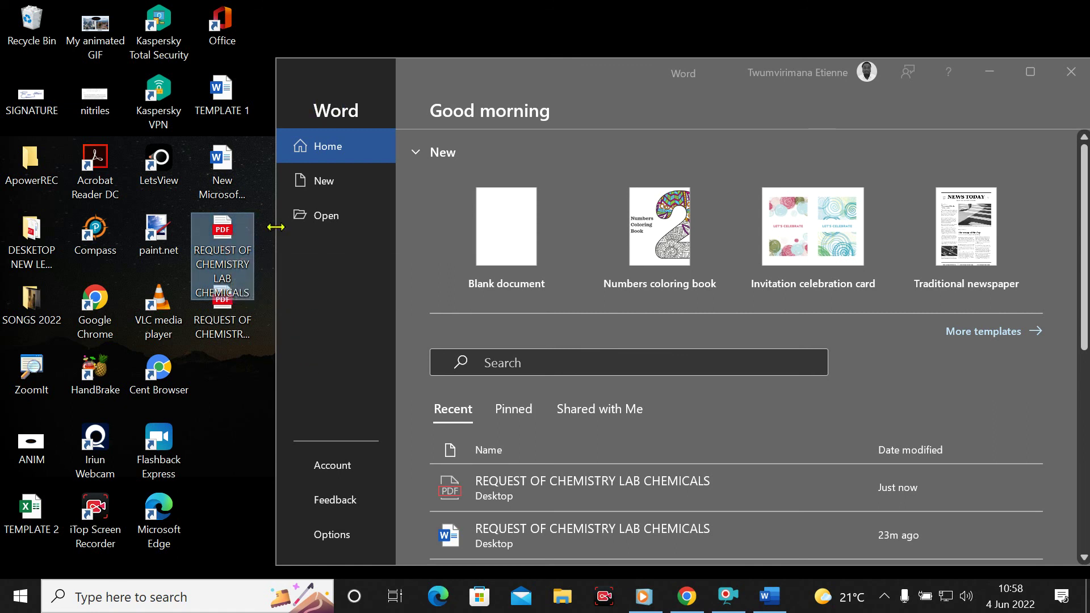
left_click_drag(220, 249, 523, 227)
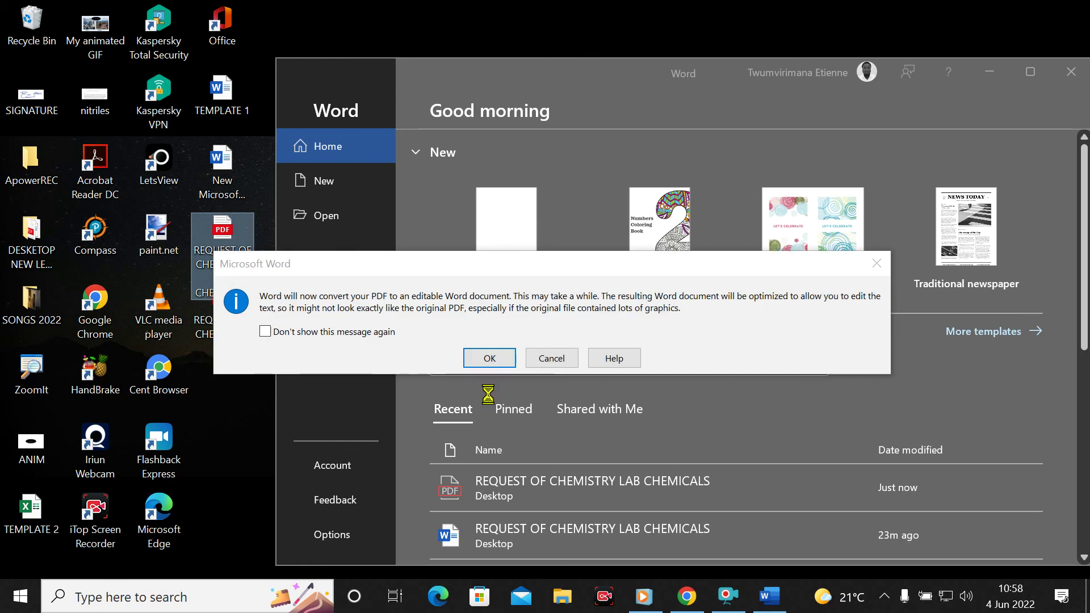
left_click(488, 364)
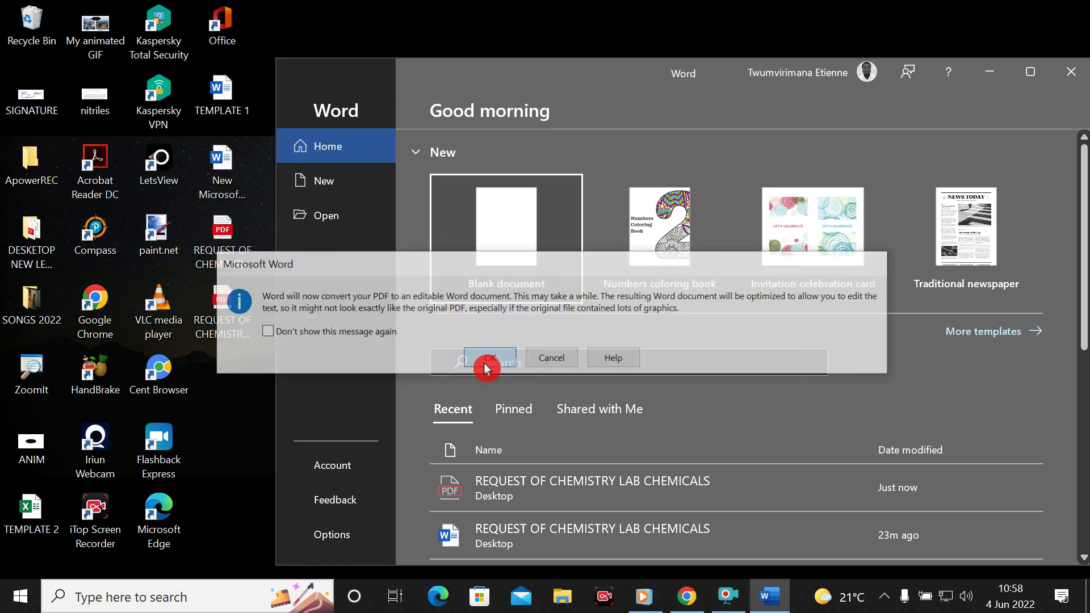
left_click(1031, 80)
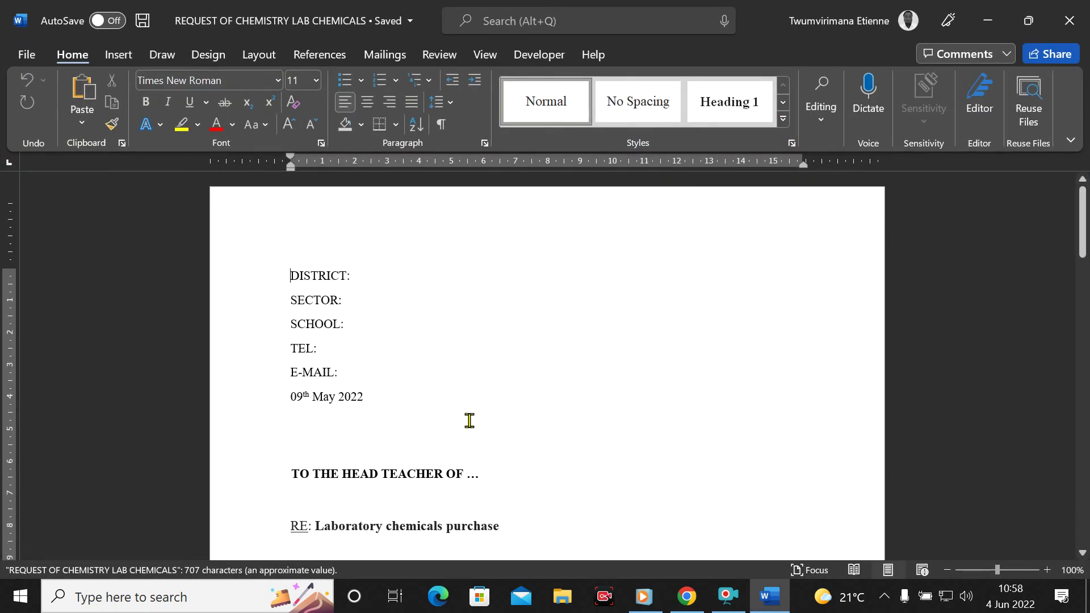
Review the converted letter's header, body text, chemicals table and signature block across its pages
scroll(420, 411, "down", 10)
scroll(437, 397, "down", 10)
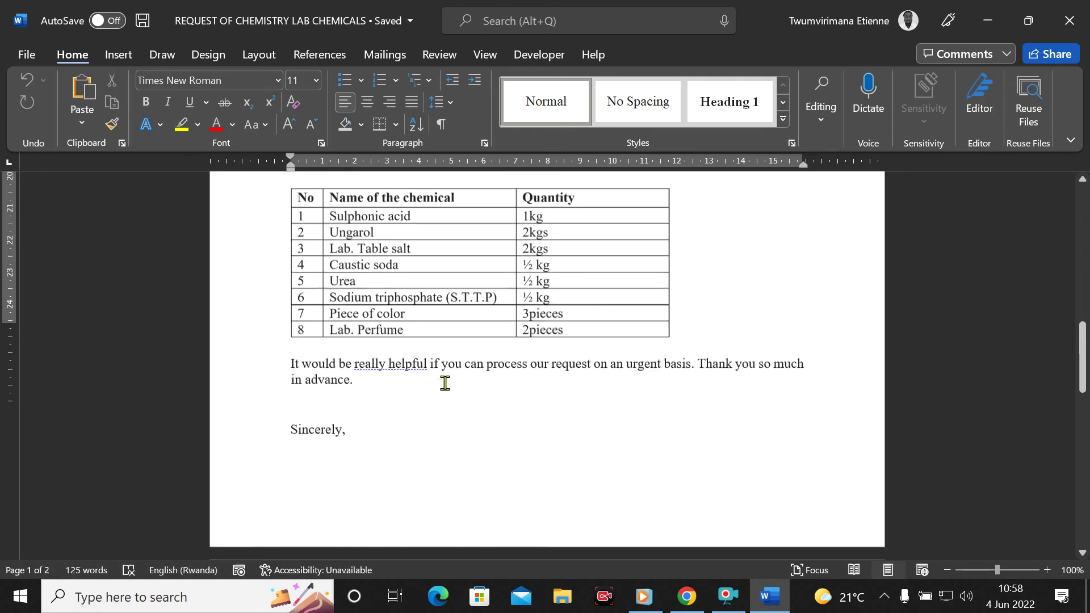
scroll(475, 298, "up", 10)
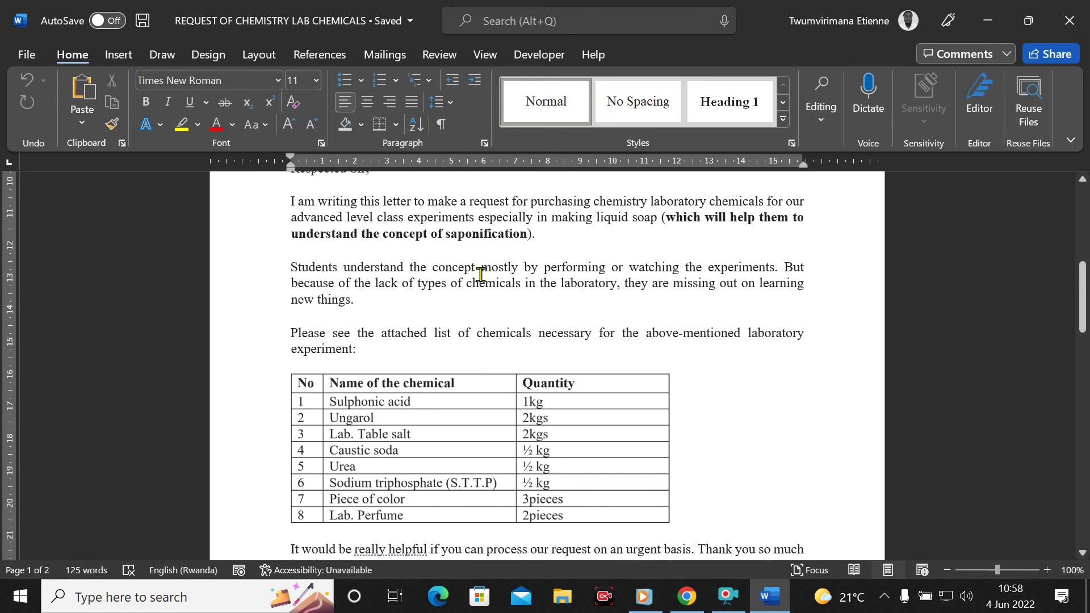
scroll(477, 275, "up", 5)
scroll(450, 377, "up", 3)
scroll(449, 367, "down", 11)
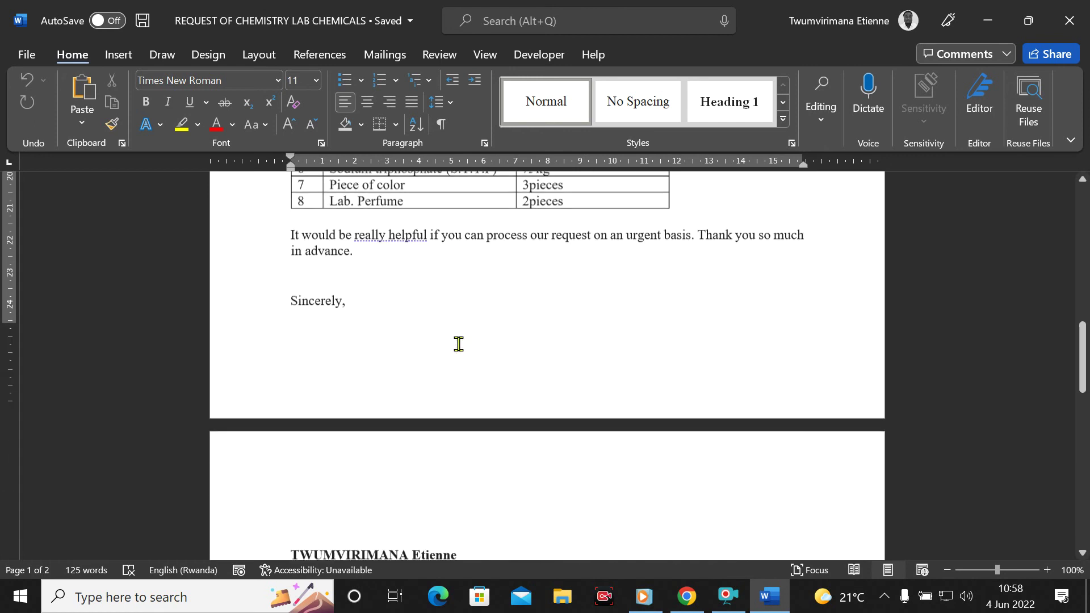
scroll(459, 344, "down", 8)
scroll(459, 344, "up", 10)
scroll(464, 341, "up", 7)
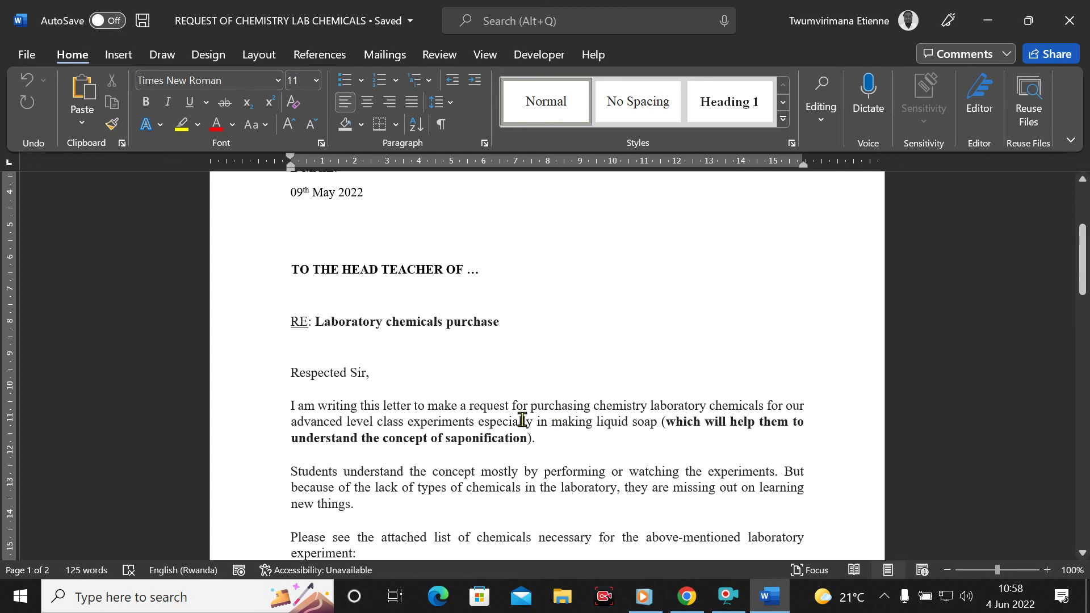
scroll(521, 421, "down", 2)
Close the converted letter and return to the desktop
left_click(513, 382)
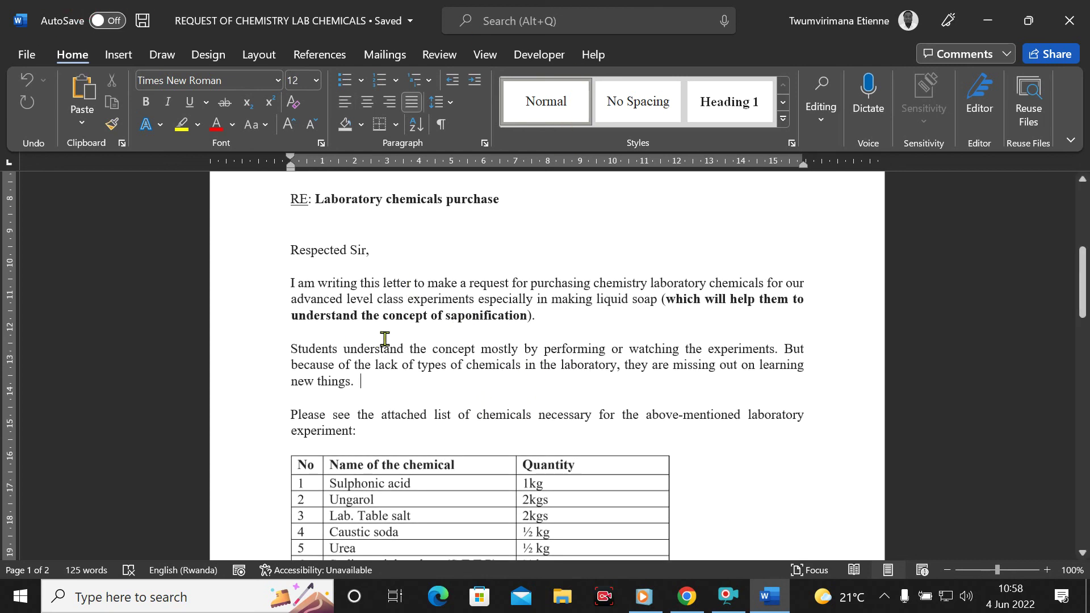
left_click(26, 53)
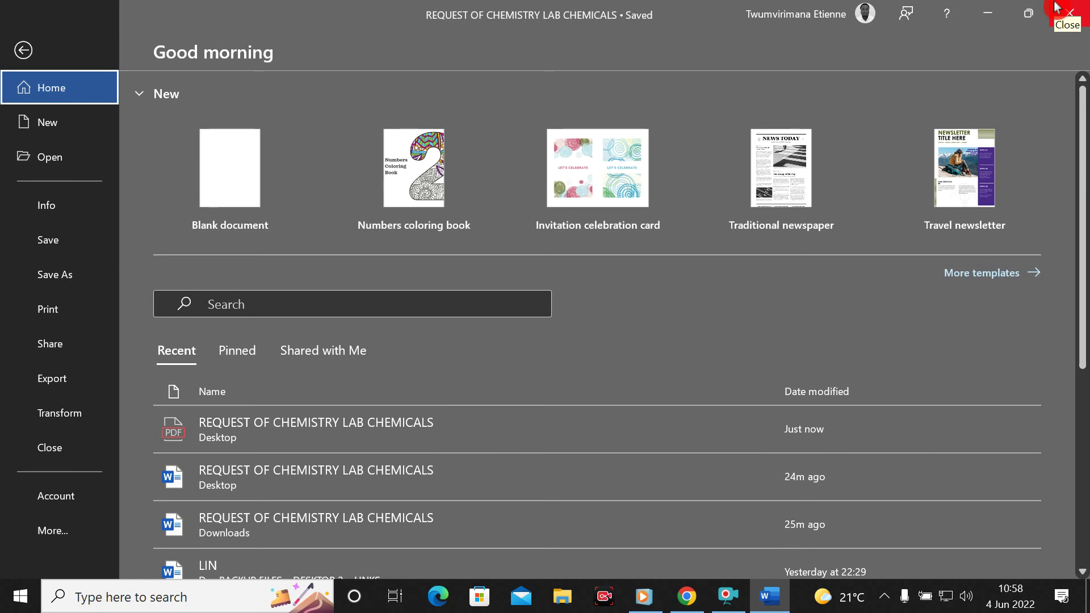
left_click(1078, 7)
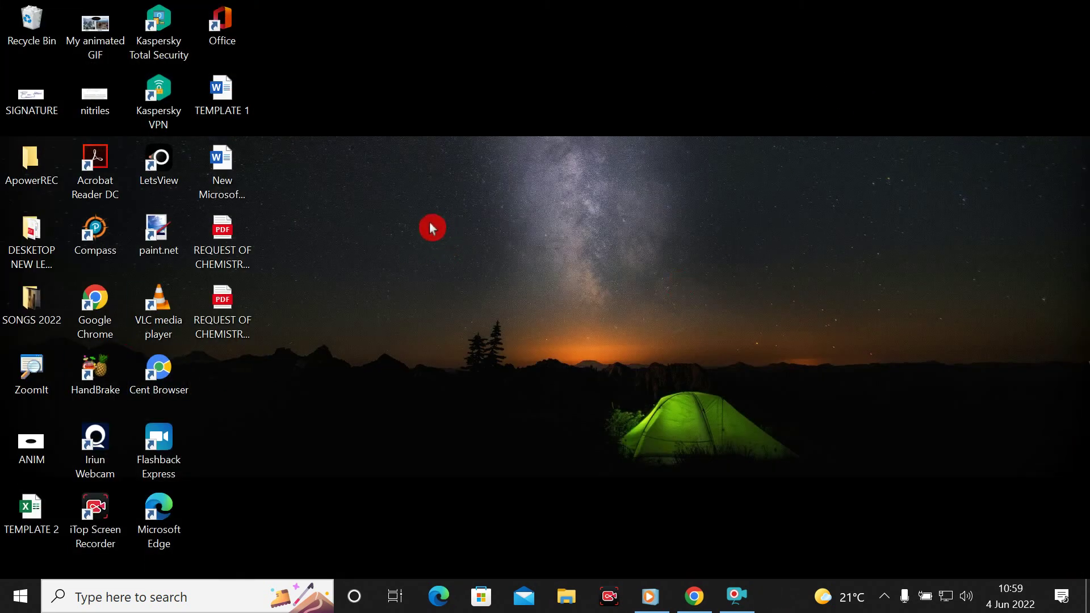
left_click(247, 303)
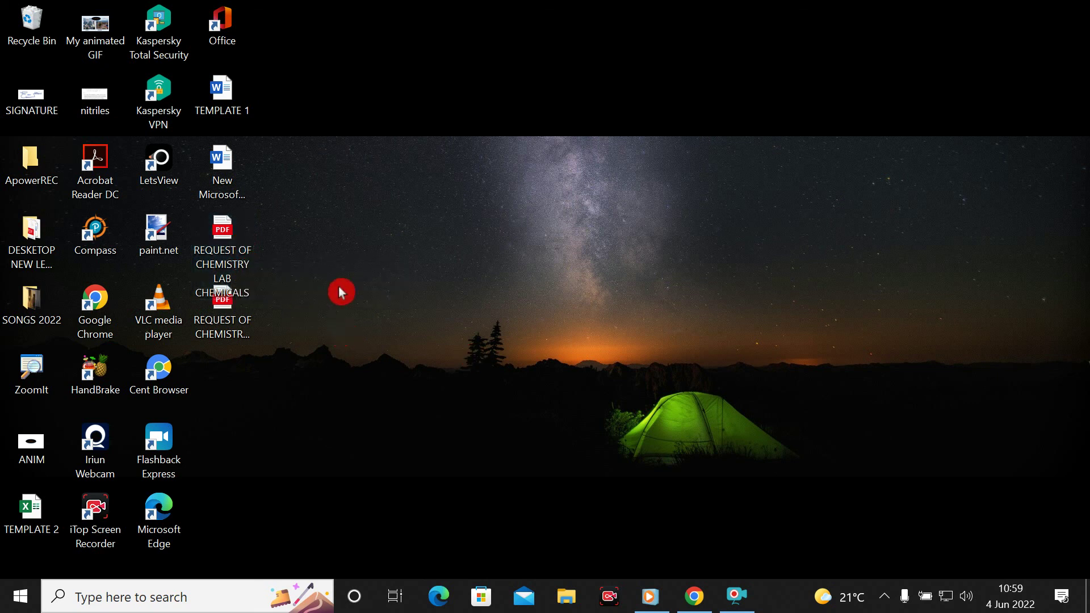
right_click(411, 228)
left_click(490, 282)
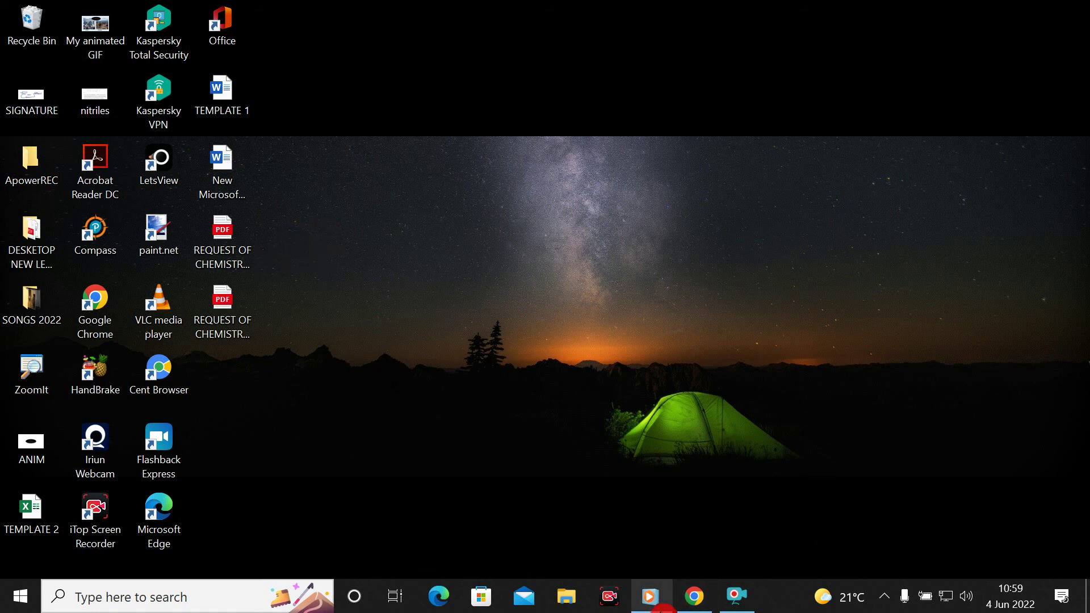
mouse_move(650, 596)
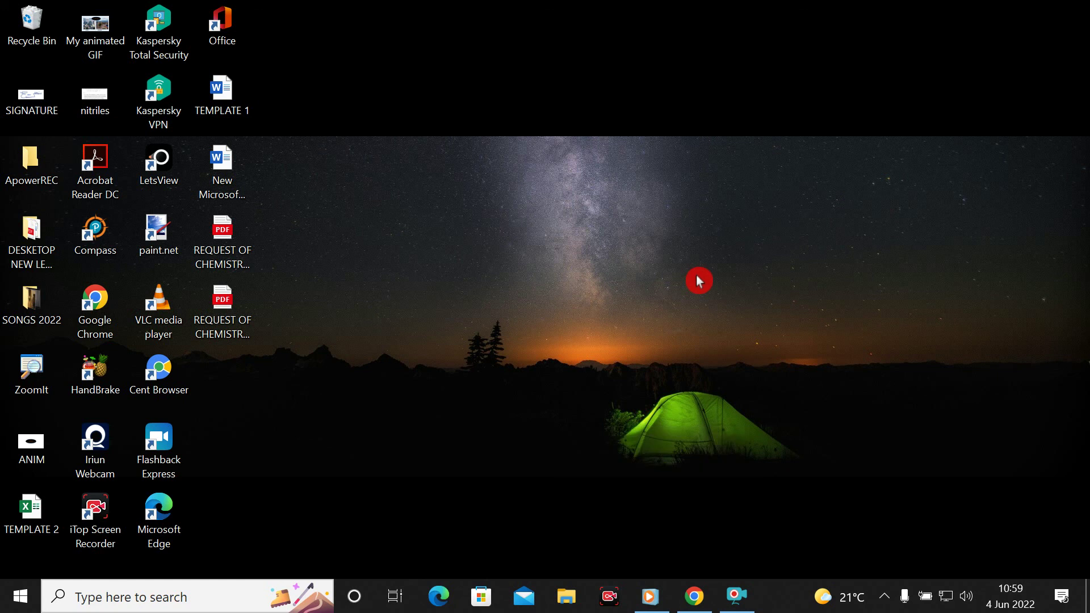